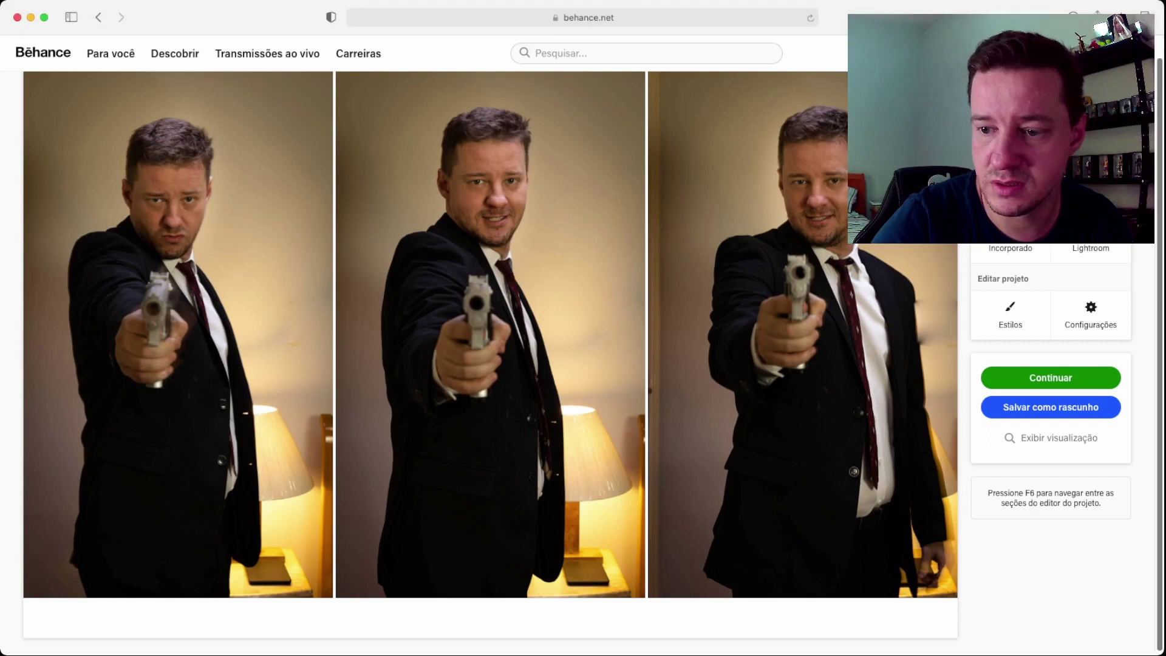
Insert a text block beneath the three-photo grid and enter "Pulp Fiction" in it.
{"action": "scroll", "coordinate": [486, 334], "scroll_direction": "down", "scroll_amount": 1}
{"action": "scroll", "coordinate": [486, 334], "scroll_direction": "down", "scroll_amount": 1}
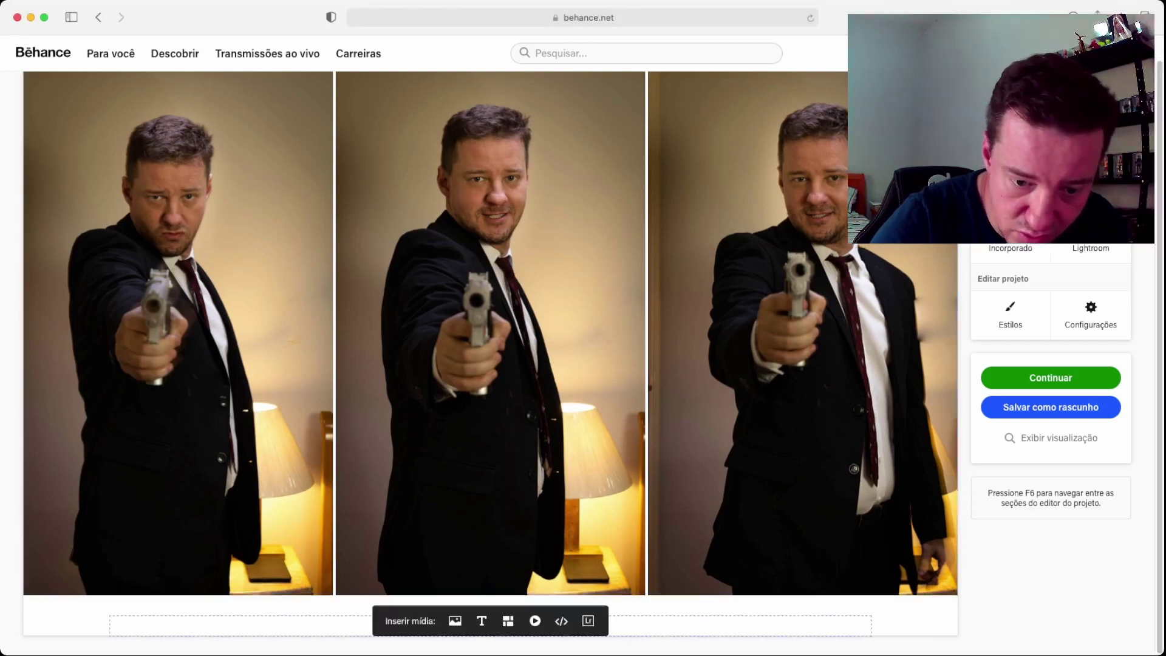
{"action": "left_click", "coordinate": [482, 621]}
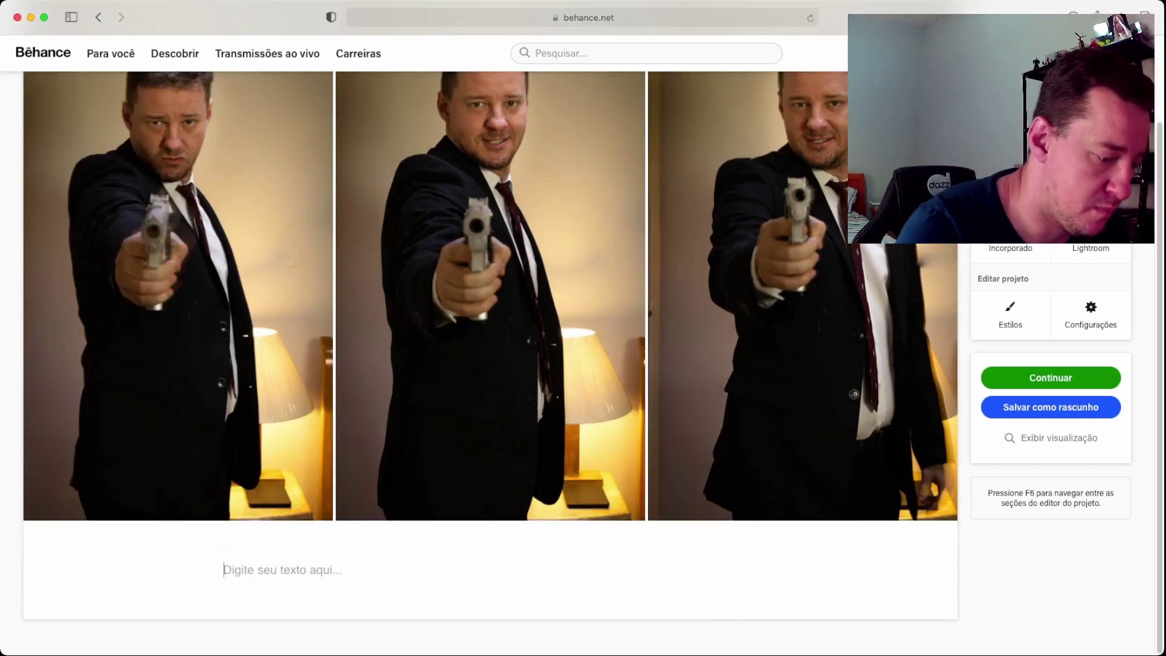
{"action": "type", "text": "Pulp "}
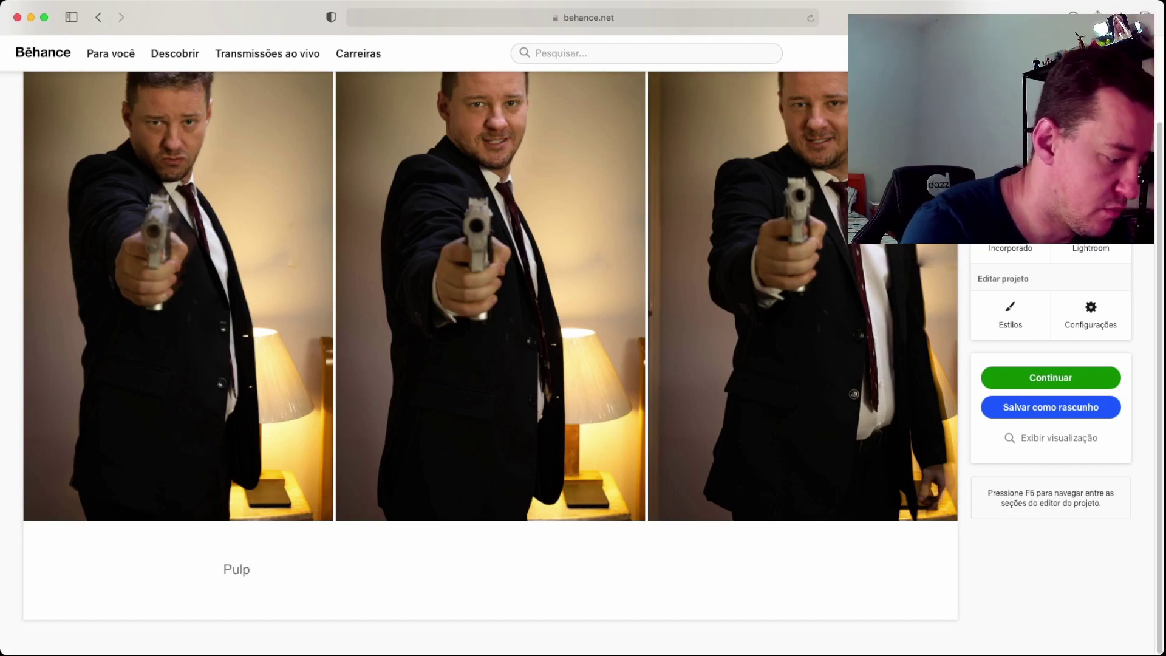
{"action": "type", "text": "Fic"}
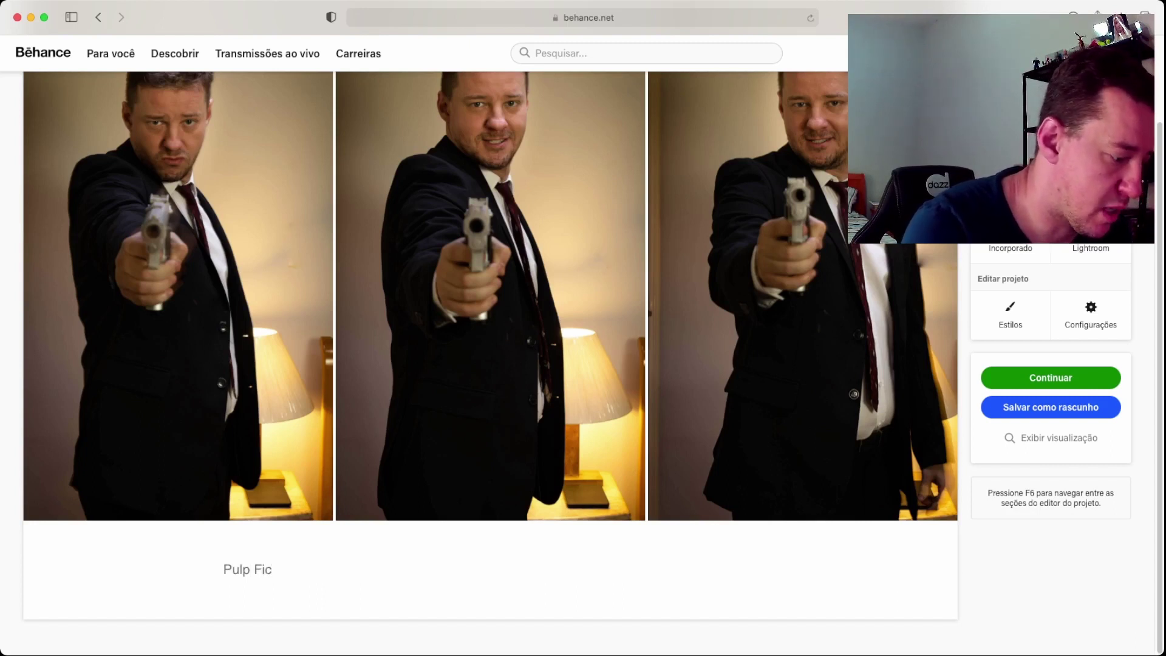
{"action": "type", "text": "tion"}
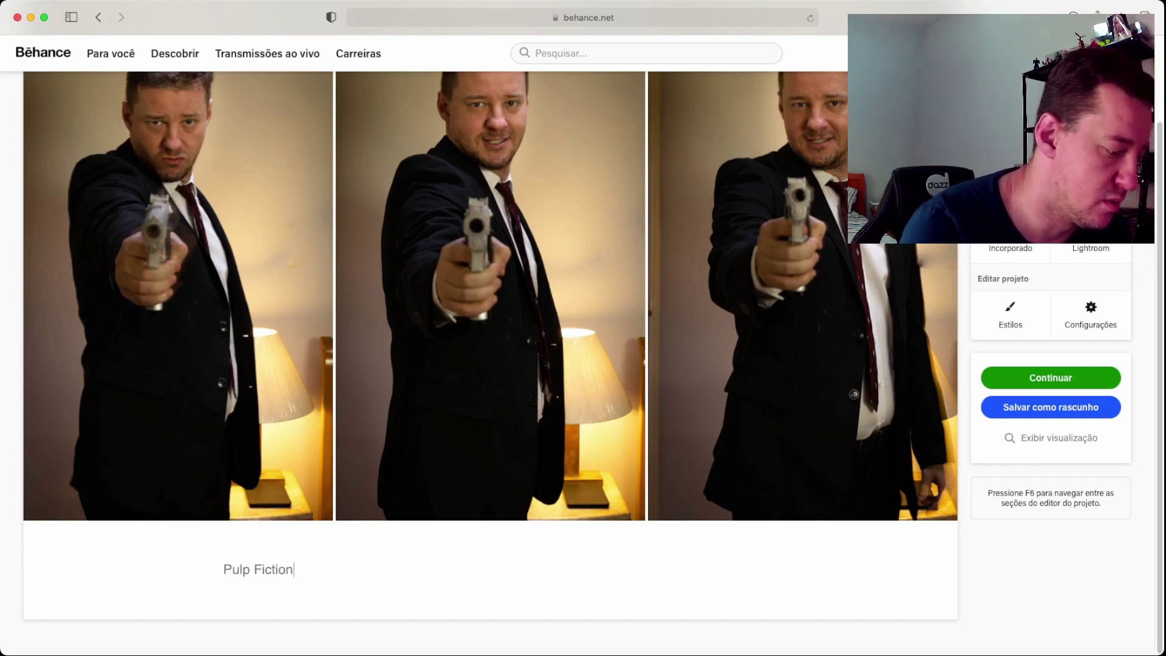
{"action": "type", "text": ", "}
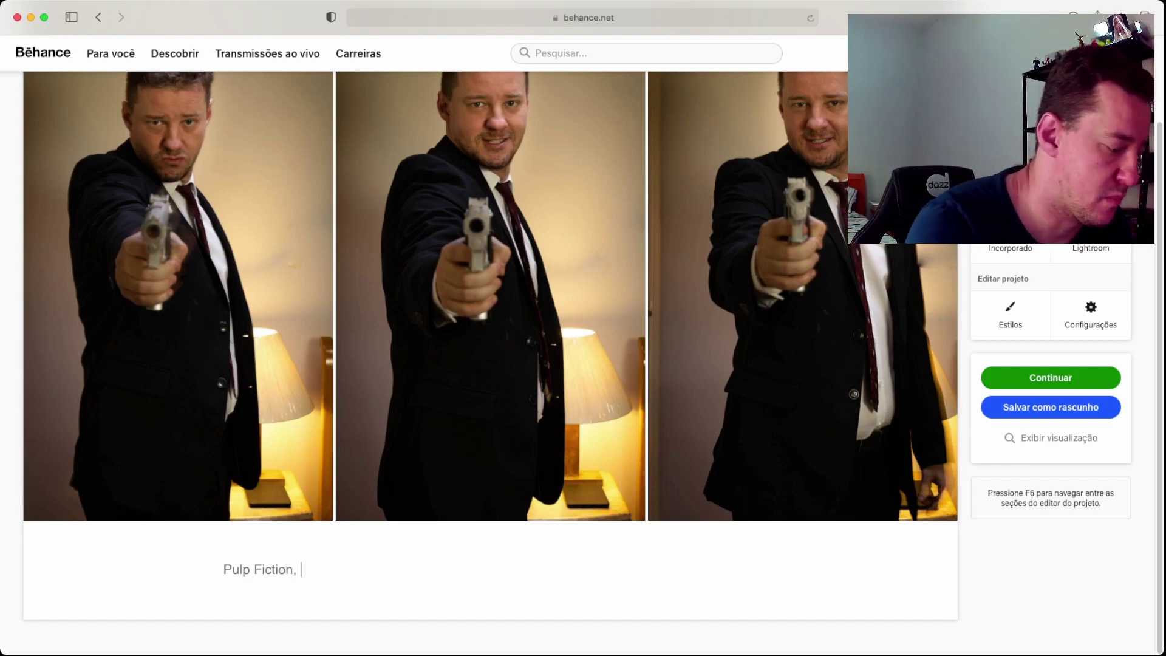
{"action": "type", "text": "re"}
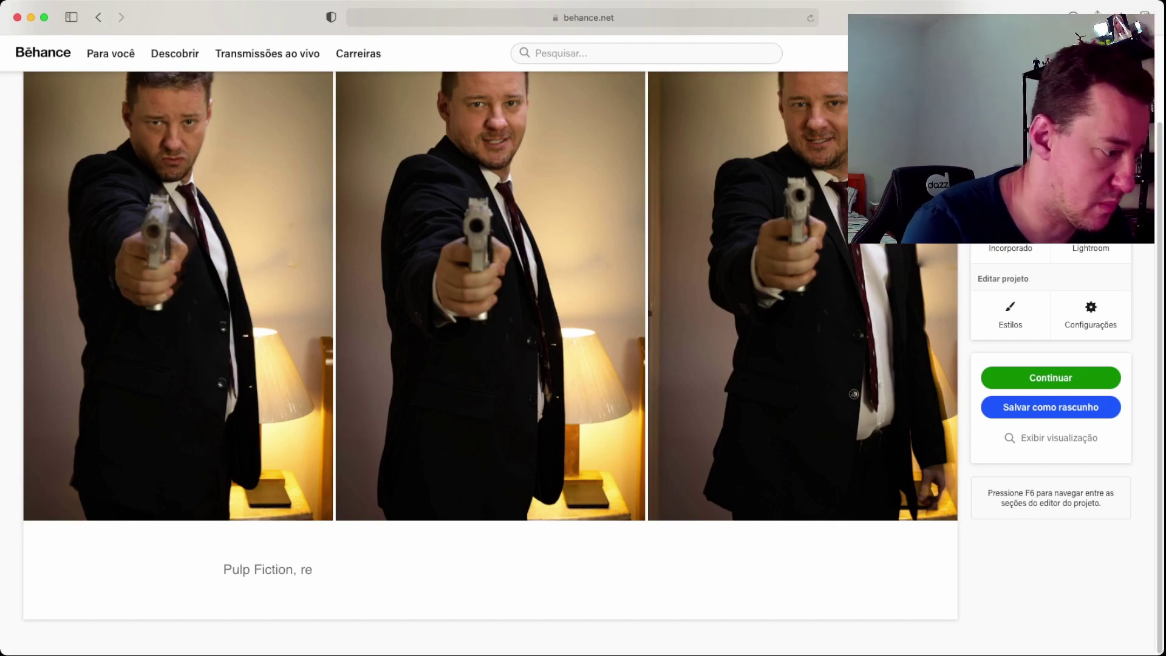
{"action": "key", "text": "BackSpace"}
{"action": "key", "text": "BackSpace"}
{"action": "key", "text": "BackSpace"}
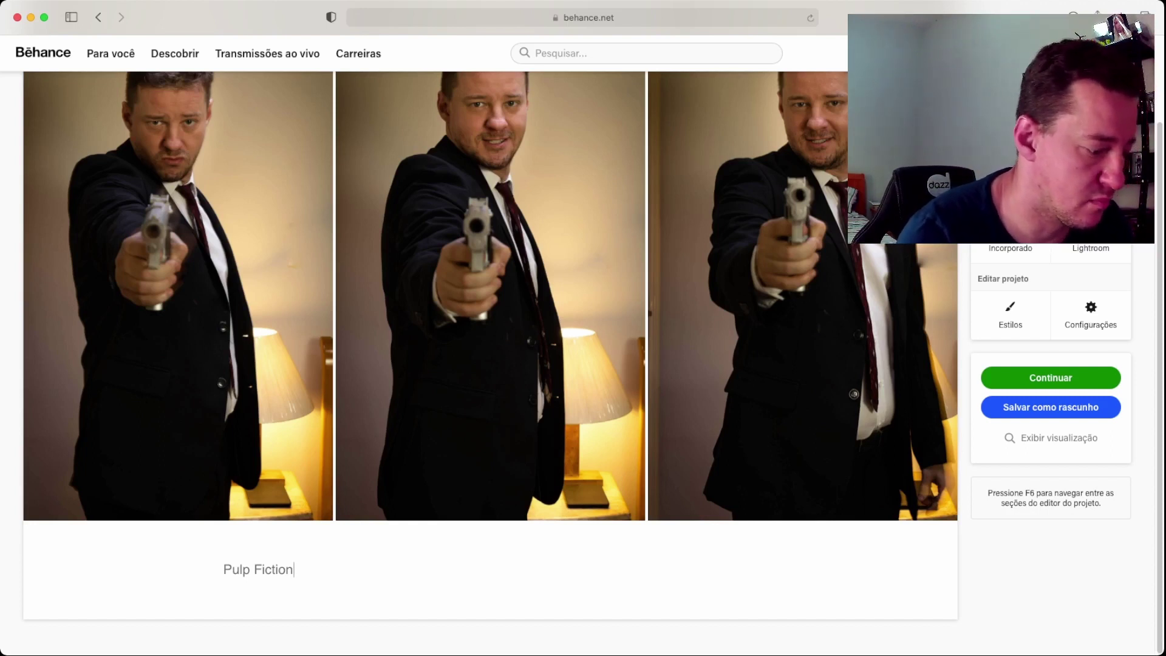
{"action": "type", "text": "Revis"}
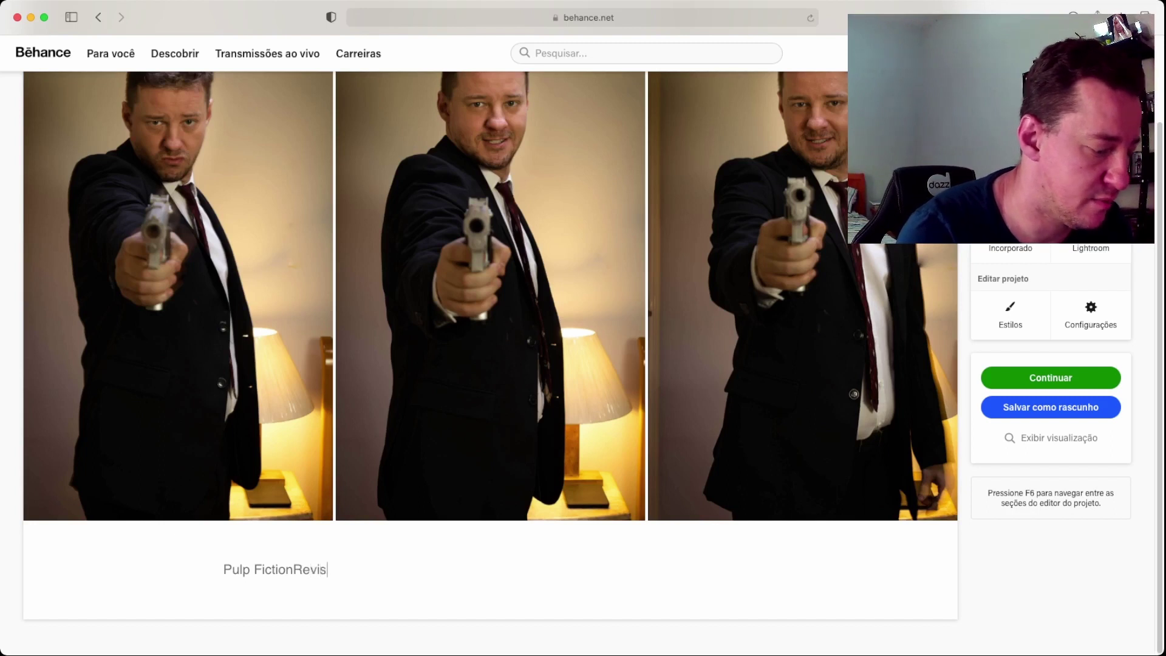
{"action": "type", "text": "ado"}
{"action": "key", "text": "BackSpace"}
{"action": "key", "text": "BackSpace"}
{"action": "key", "text": "BackSpace"}
{"action": "key", "text": "BackSpace"}
{"action": "key", "text": "BackSpace"}
{"action": "key", "text": "BackSpace"}
{"action": "key", "text": "BackSpace"}
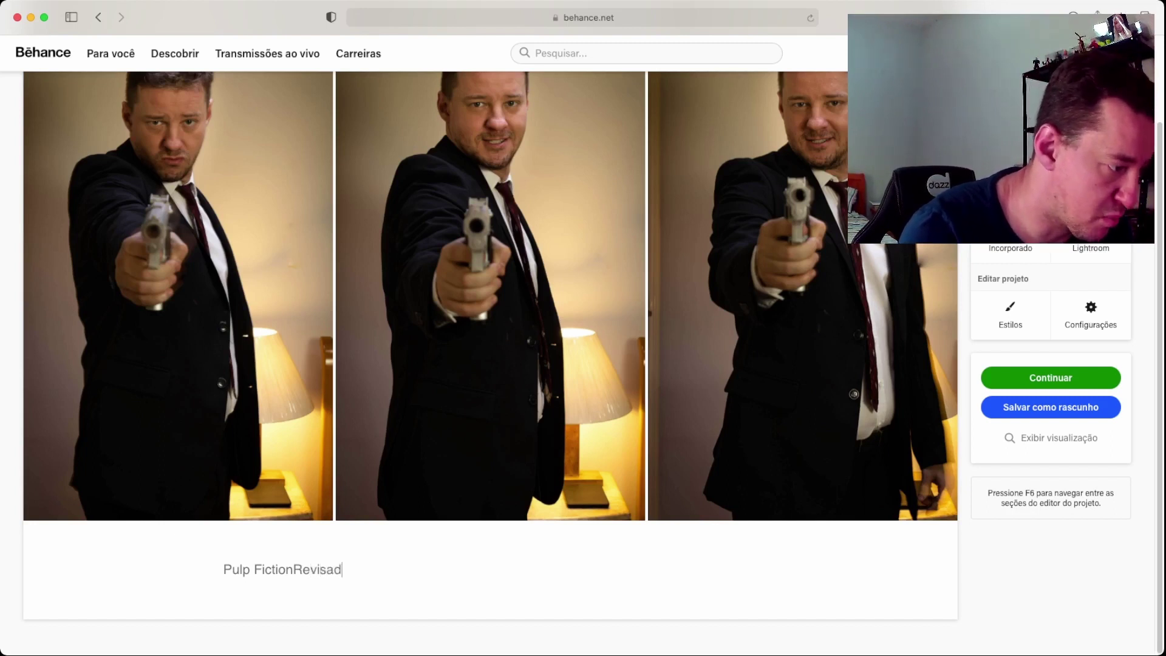
{"action": "key", "text": "BackSpace"}
{"action": "key", "text": "BackSpace"}
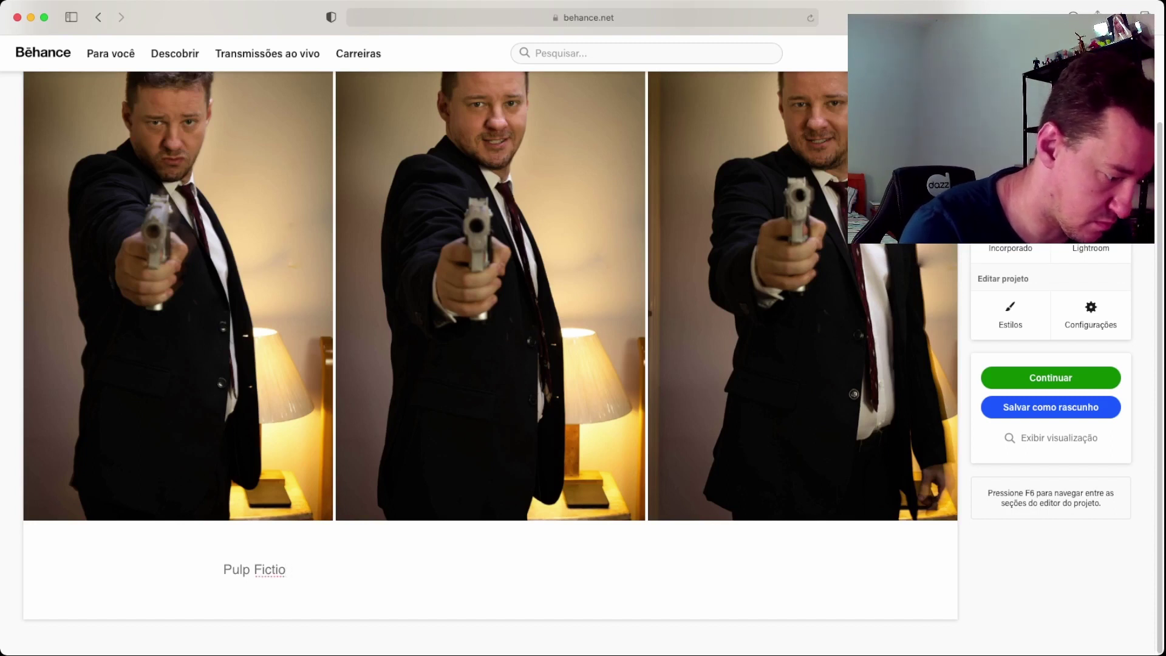
Complete the text beneath the photos so it reads "Pulp Fiction revisão.".
{"action": "type", "text": "n re"}
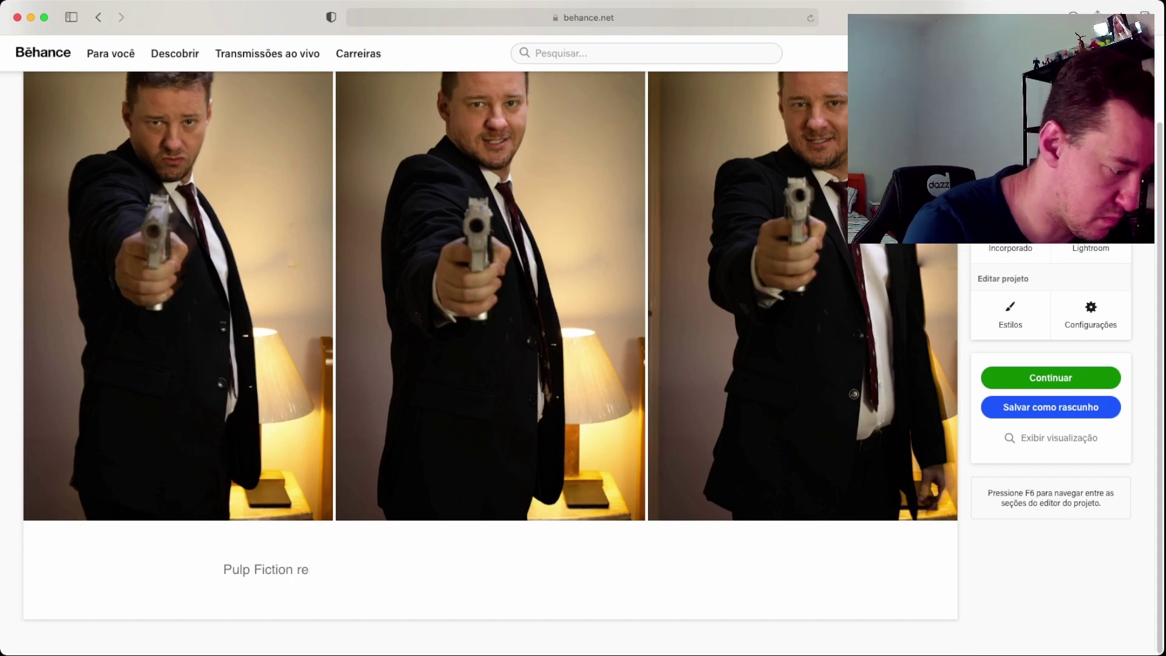
{"action": "type", "text": "vis"}
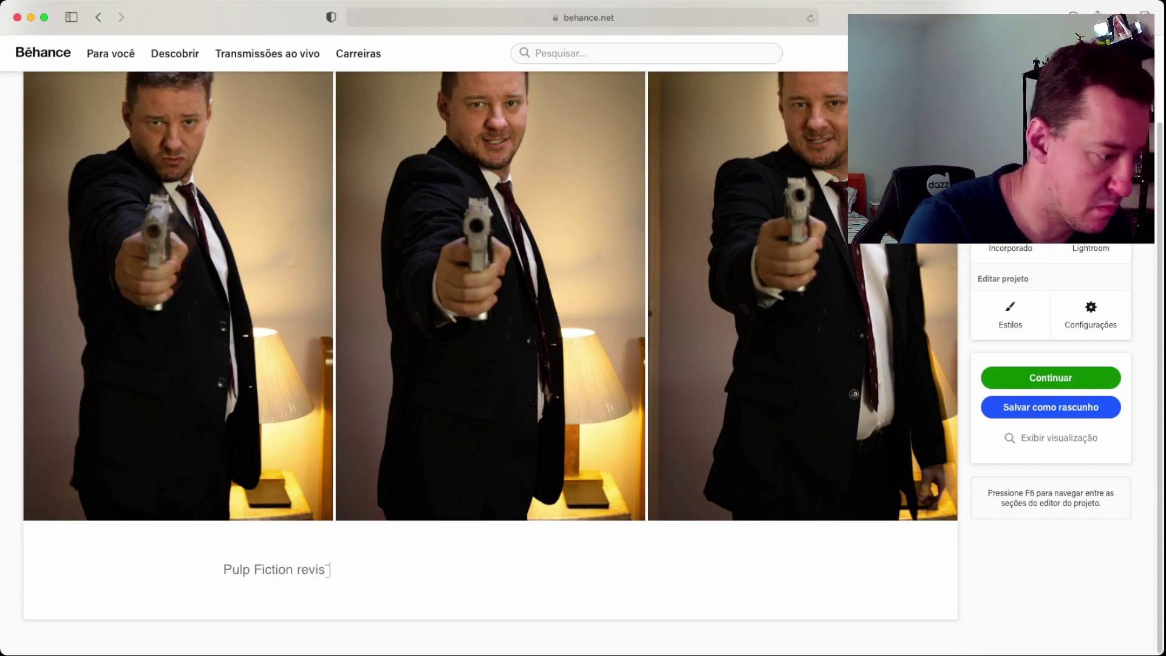
{"action": "type", "text": "ãoão"}
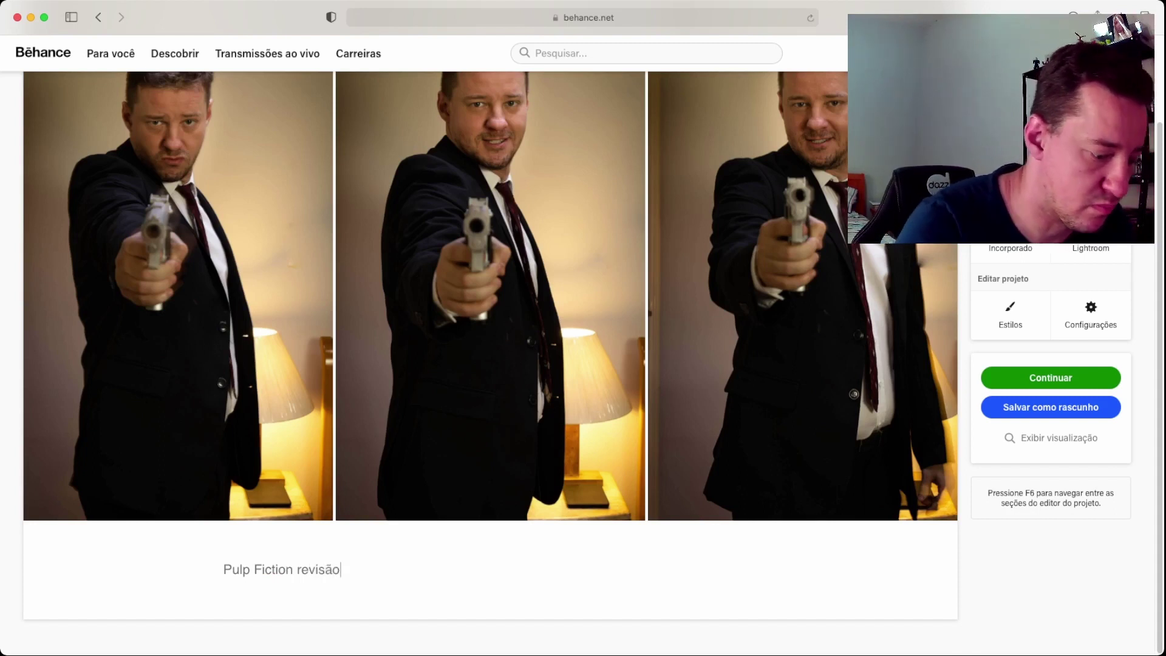
{"action": "type", "text": "."}
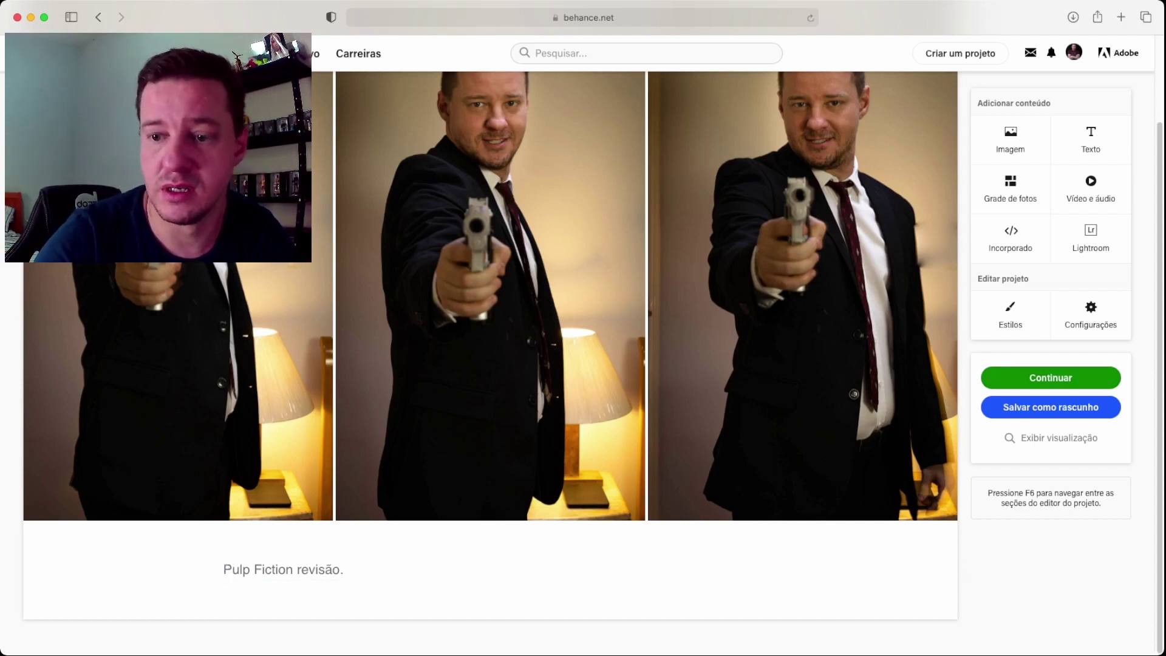
Continue to the project's publishing details and set the project title to "Pulp Fiction Tarantino".
{"action": "left_click", "coordinate": [1051, 377]}
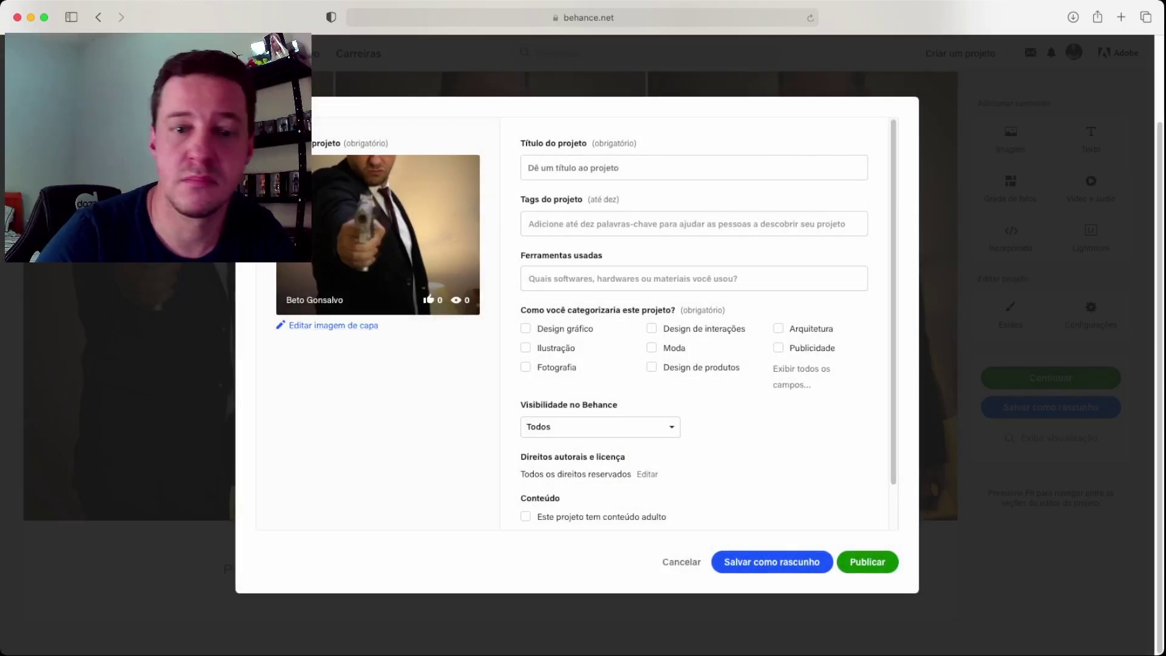
{"action": "left_click", "coordinate": [608, 168]}
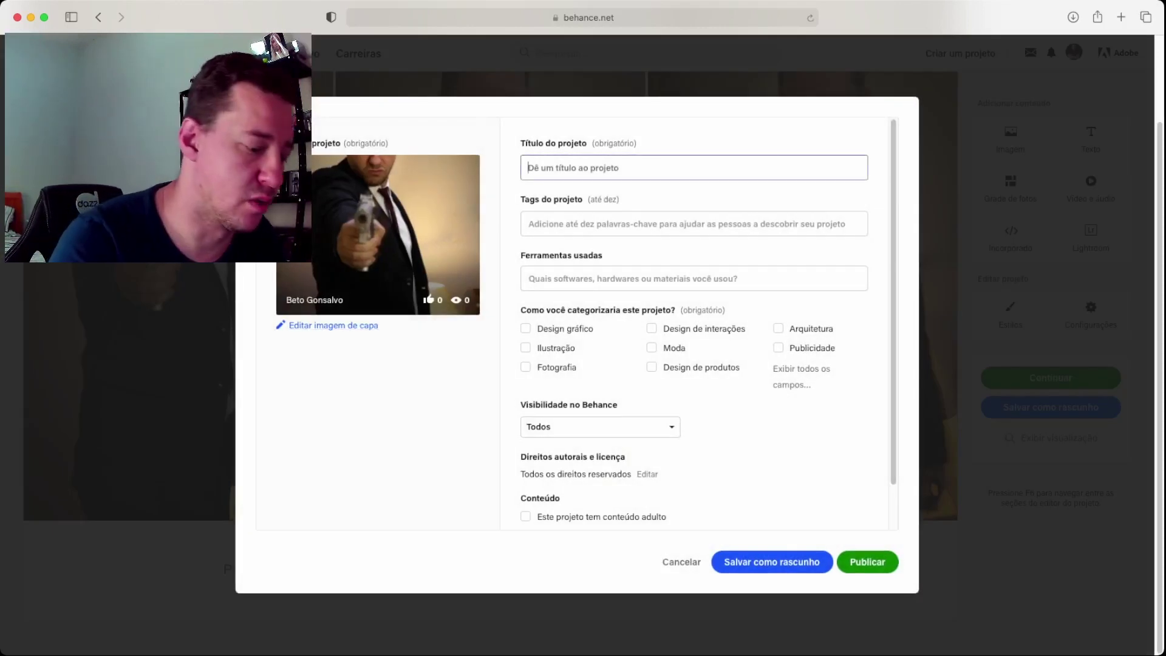
{"action": "type", "text": "Pulp"}
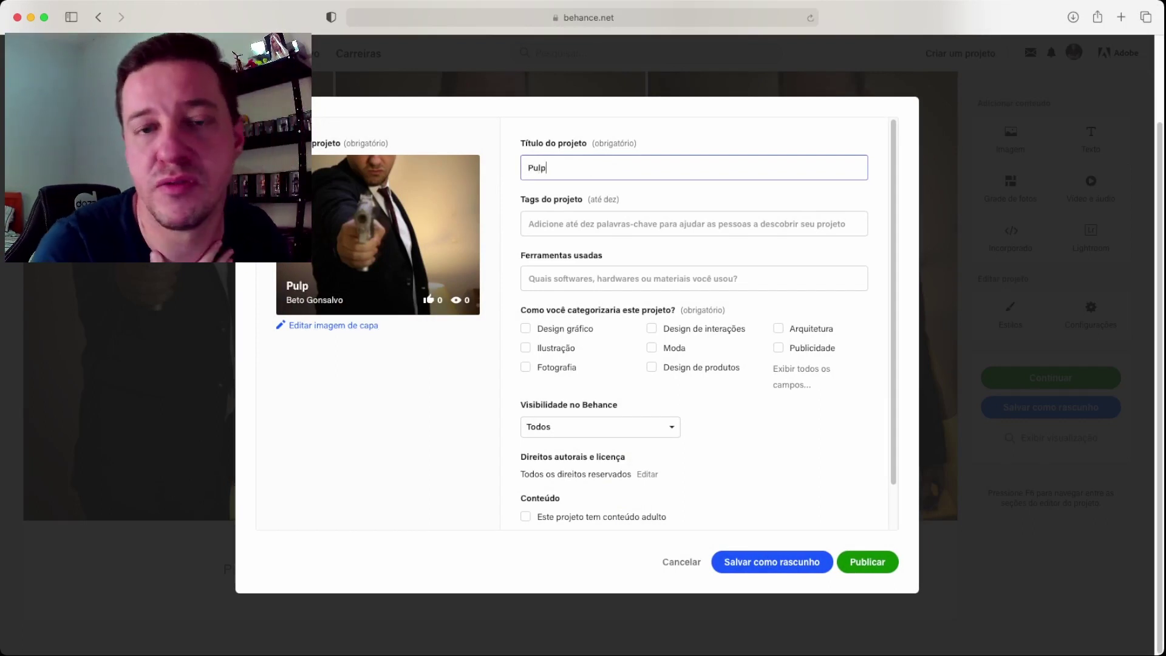
{"action": "type", "text": " Fiction"}
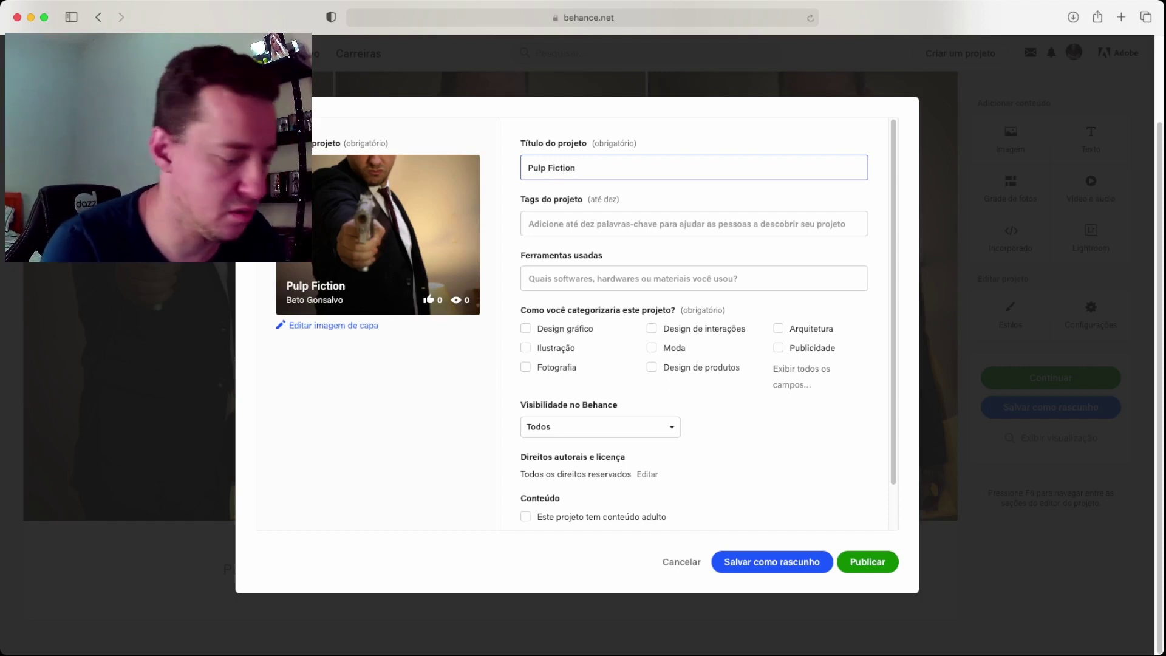
{"action": "type", "text": " Taera"}
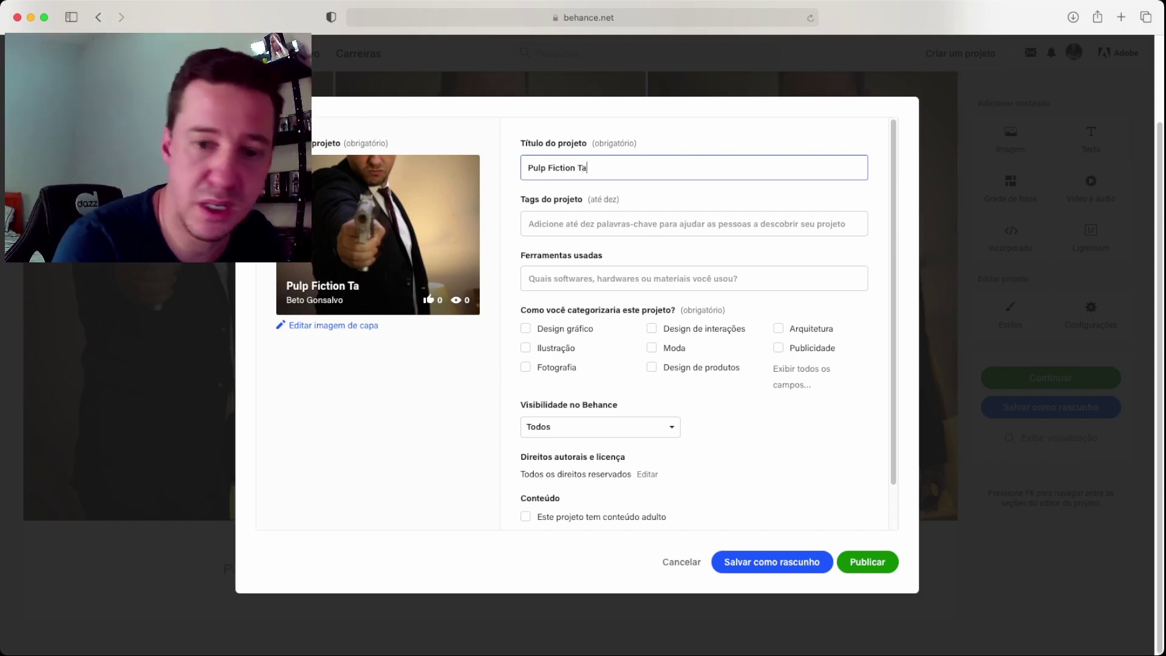
{"action": "key", "text": "BackSpace"}
{"action": "key", "text": "BackSpace"}
{"action": "key", "text": "BackSpace"}
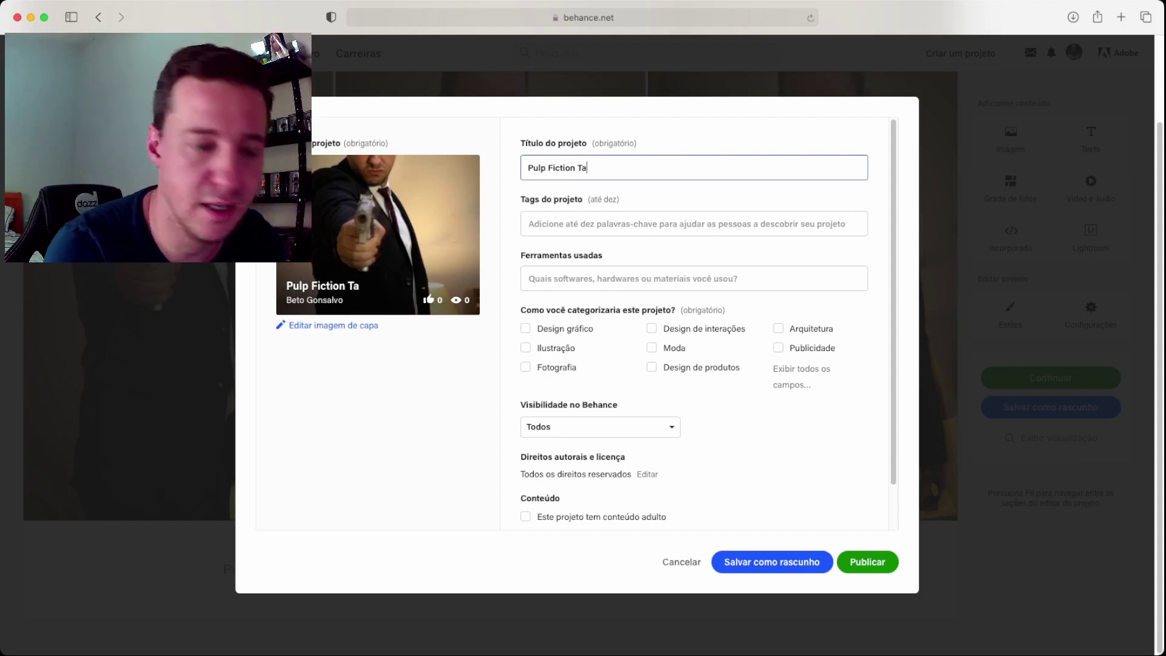
{"action": "type", "text": "rantino"}
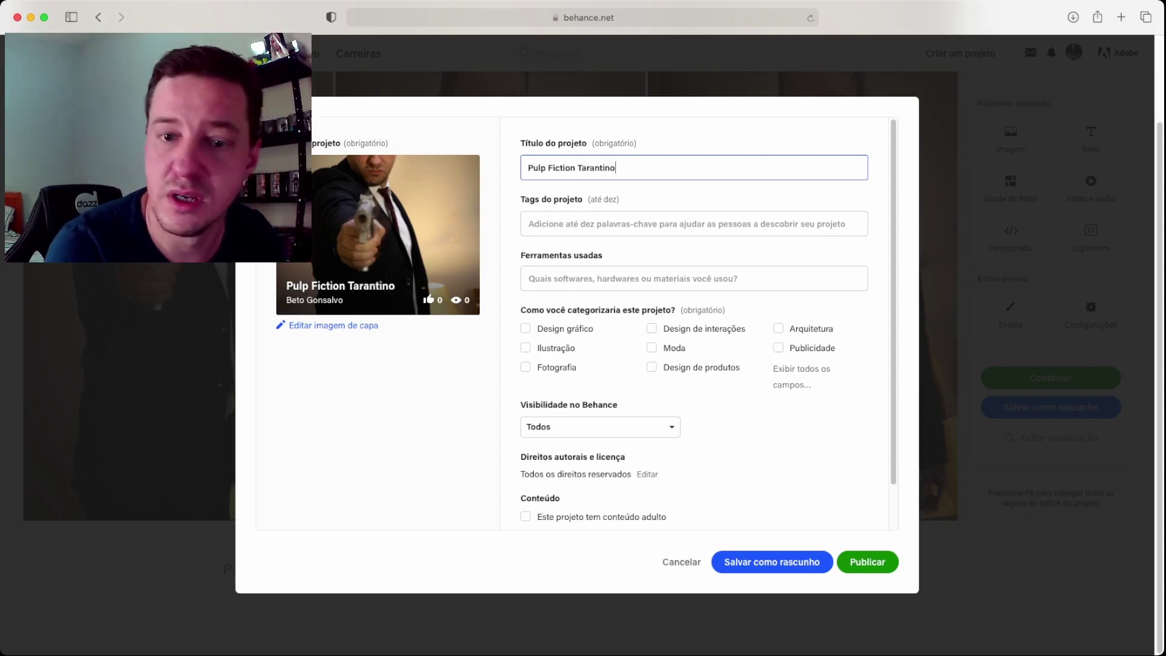
Add the suggested tag "pulpfiction" to the project tags.
{"action": "key", "text": "Tab"}
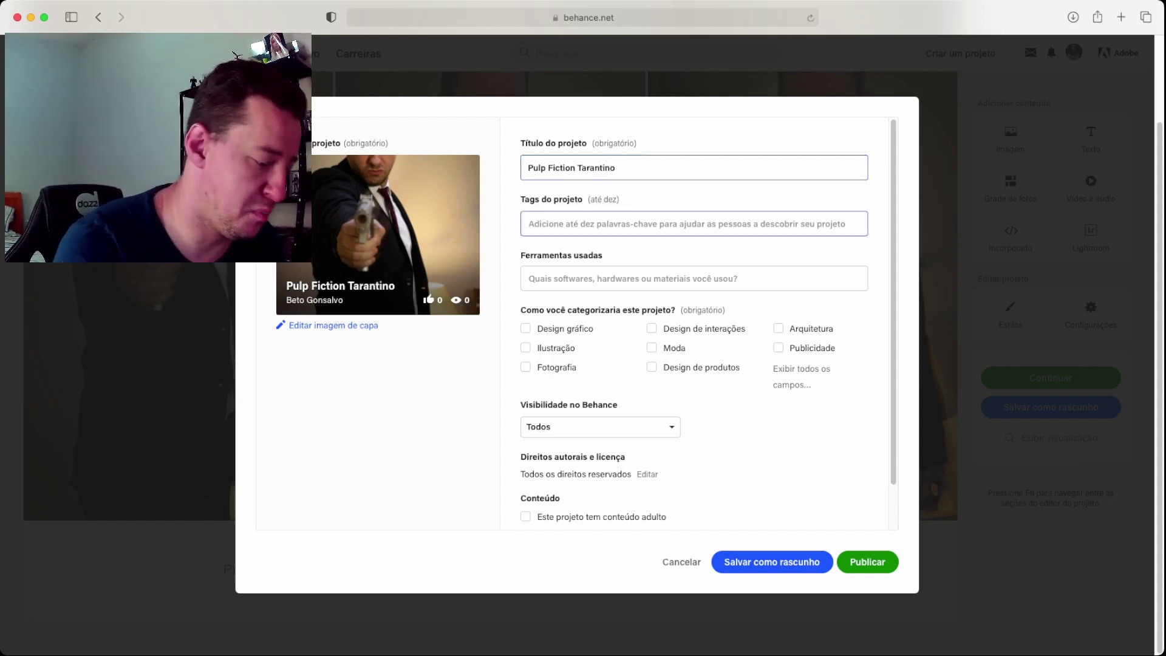
{"action": "type", "text": "pulpfic"}
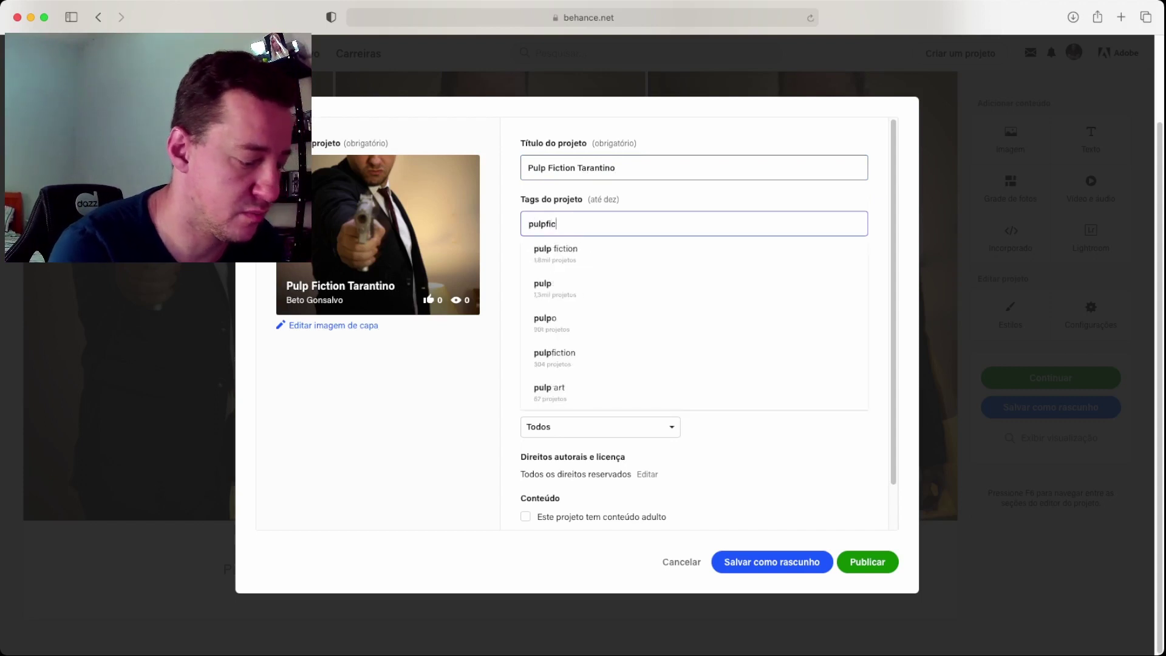
{"action": "type", "text": "iotn"}
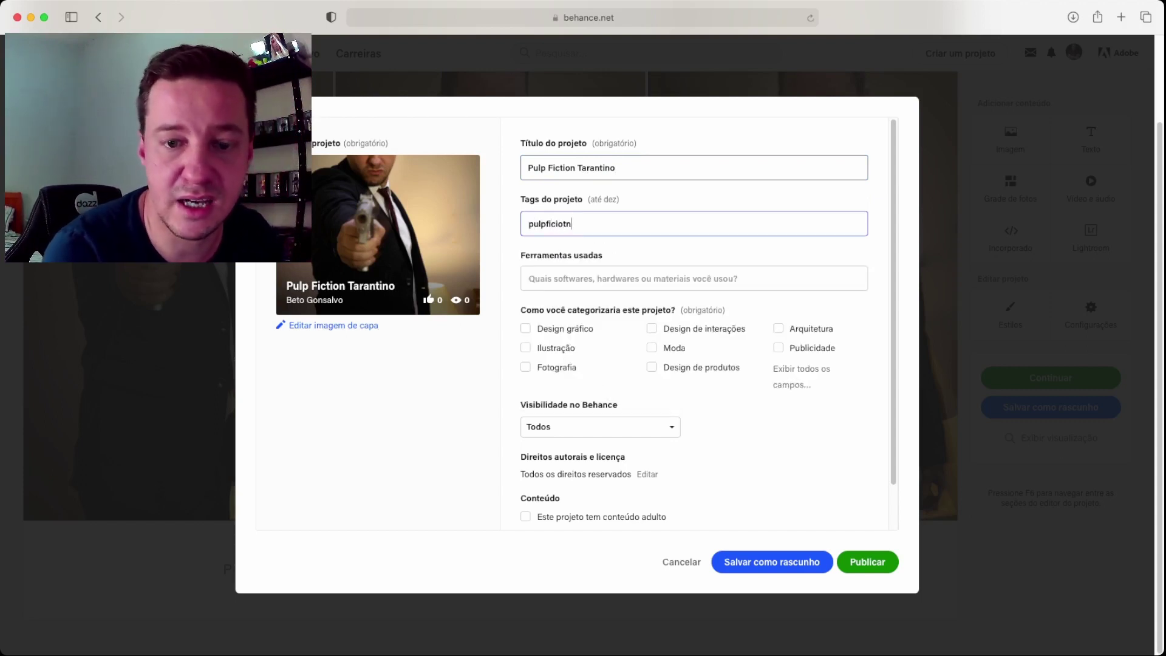
{"action": "key", "text": "BackSpace"}
{"action": "key", "text": "BackSpace"}
{"action": "key", "text": "BackSpace"}
{"action": "type", "text": "to"}
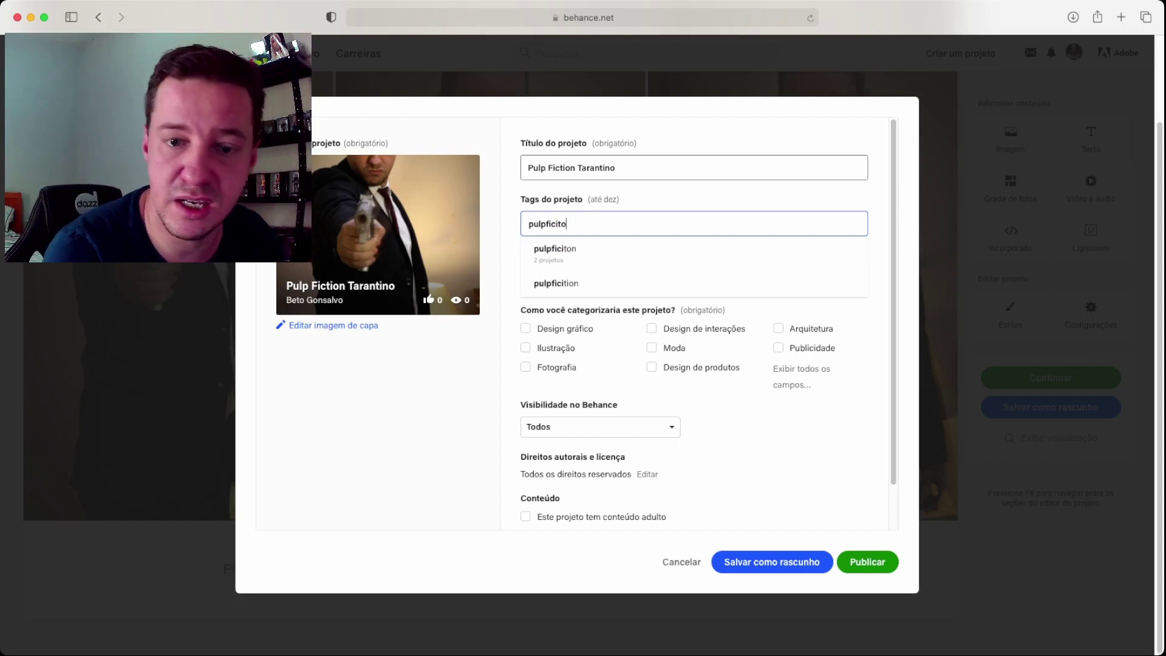
{"action": "type", "text": "n"}
{"action": "key", "text": "BackSpace"}
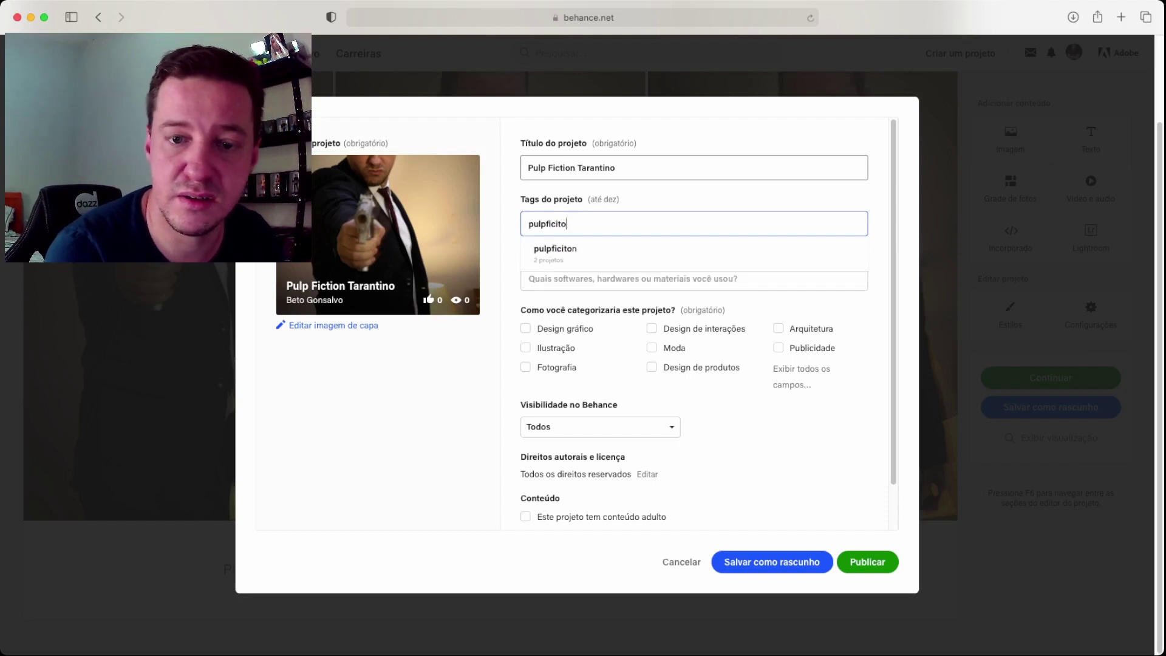
{"action": "key", "text": "BackSpace"}
{"action": "key", "text": "BackSpace"}
{"action": "key", "text": "BackSpace"}
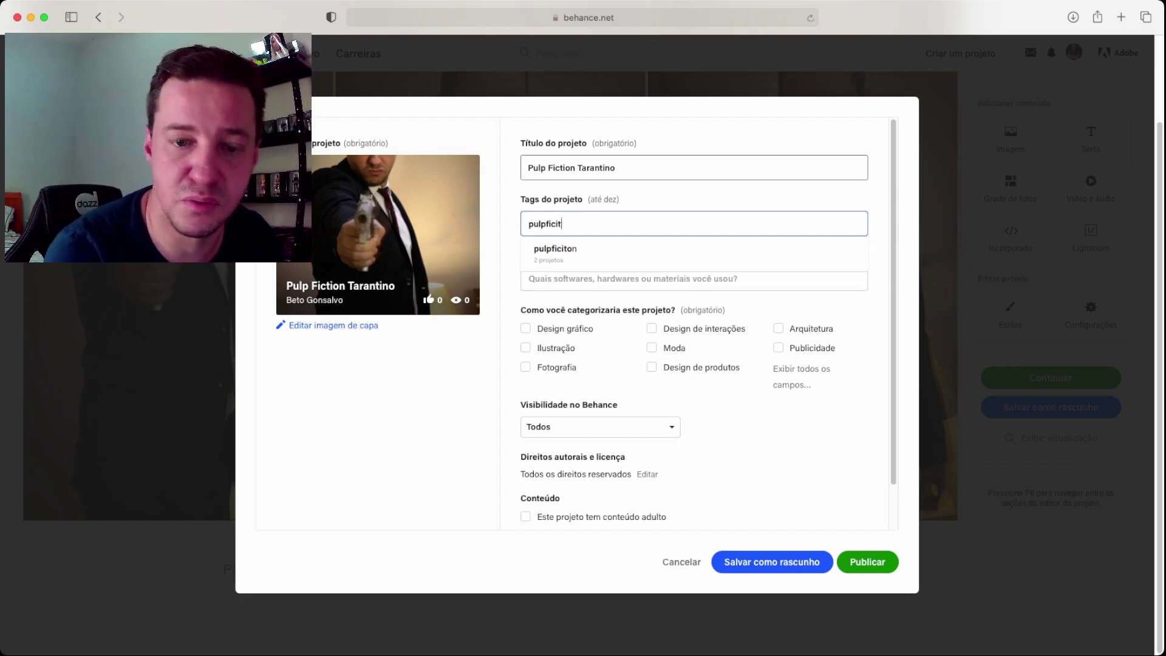
{"action": "type", "text": "tion"}
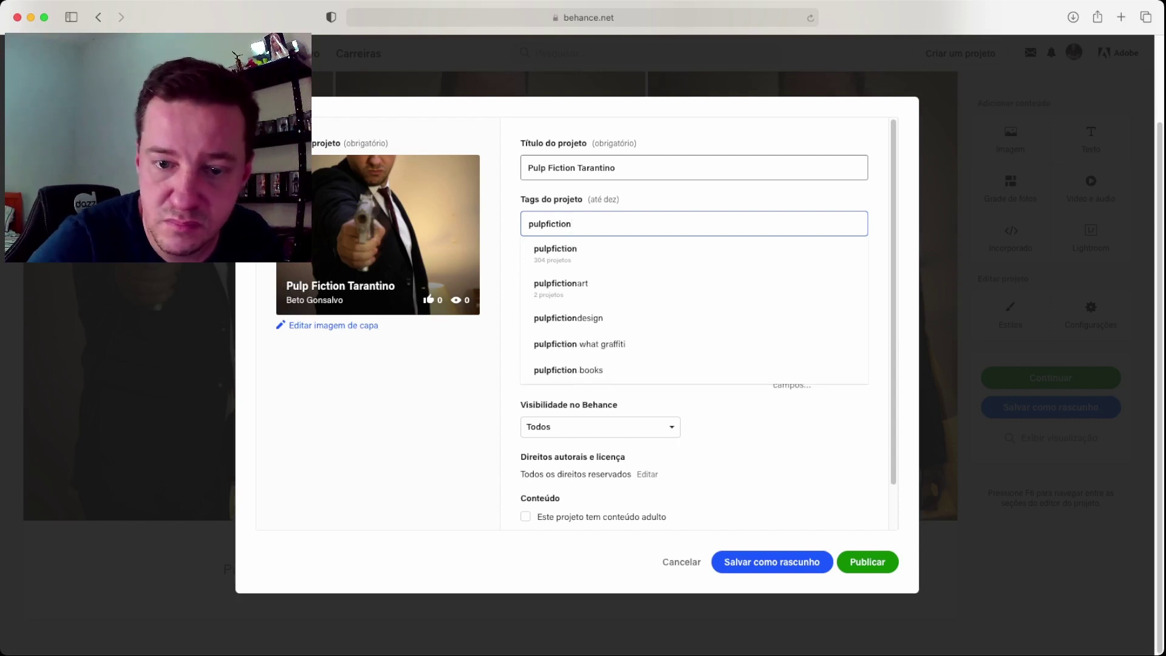
{"action": "key", "text": "Down"}
{"action": "key", "text": "Return"}
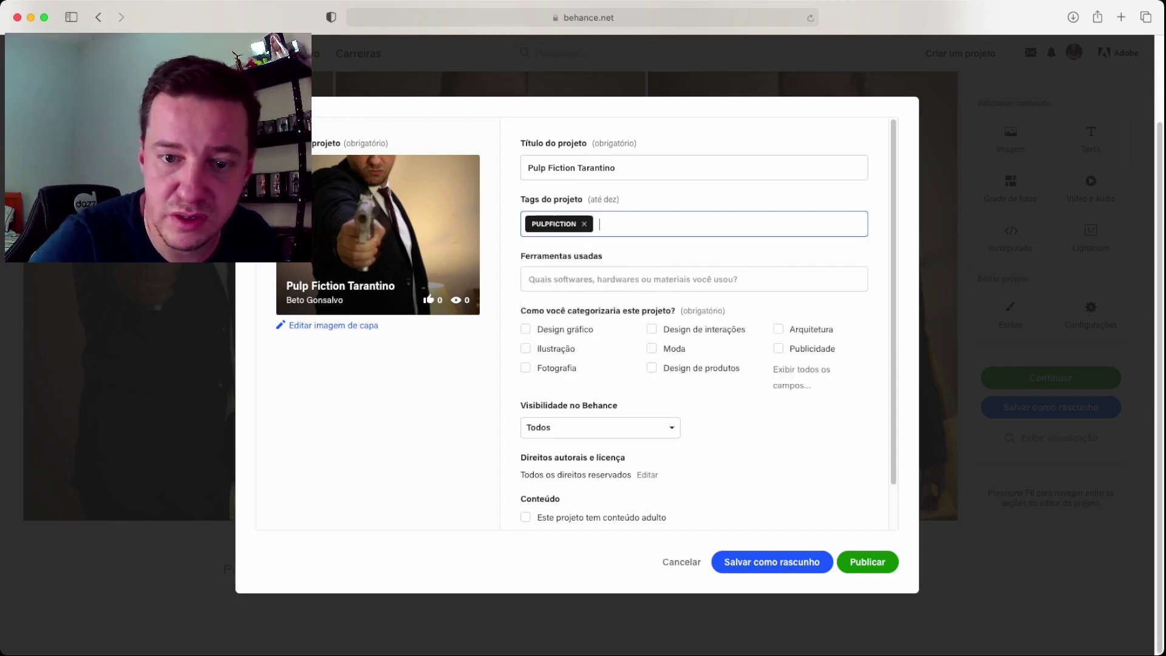
Add the suggested tags "pulpfictionart" and "tarantinoart" to the project.
{"action": "type", "text": "pulp"}
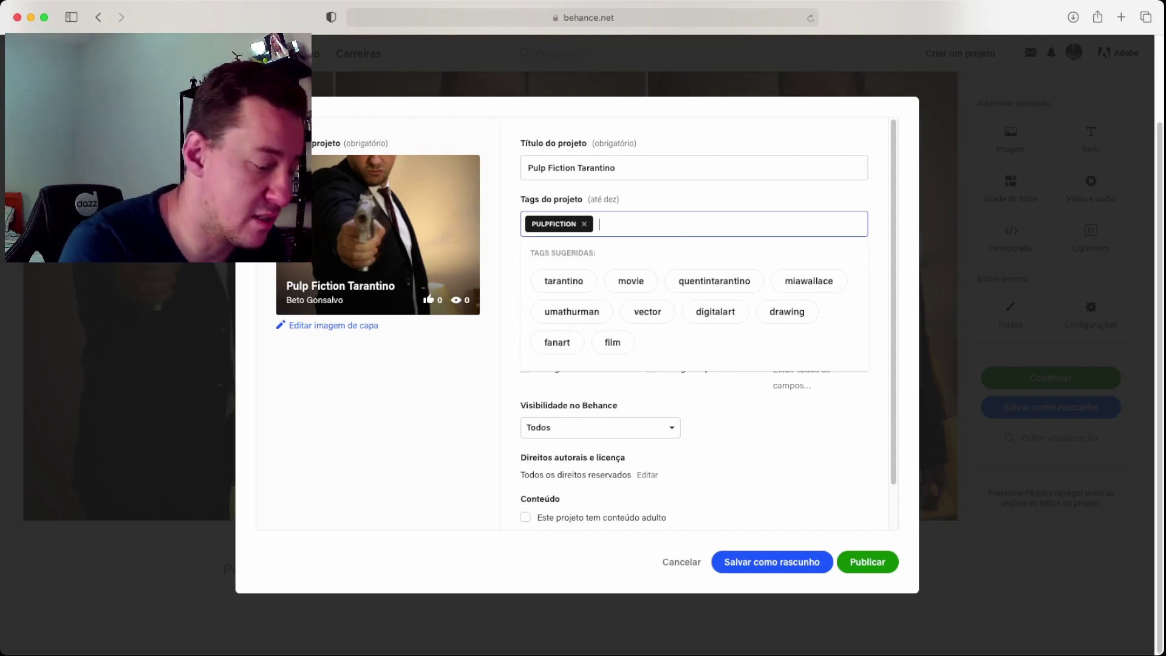
{"action": "type", "text": "fic"}
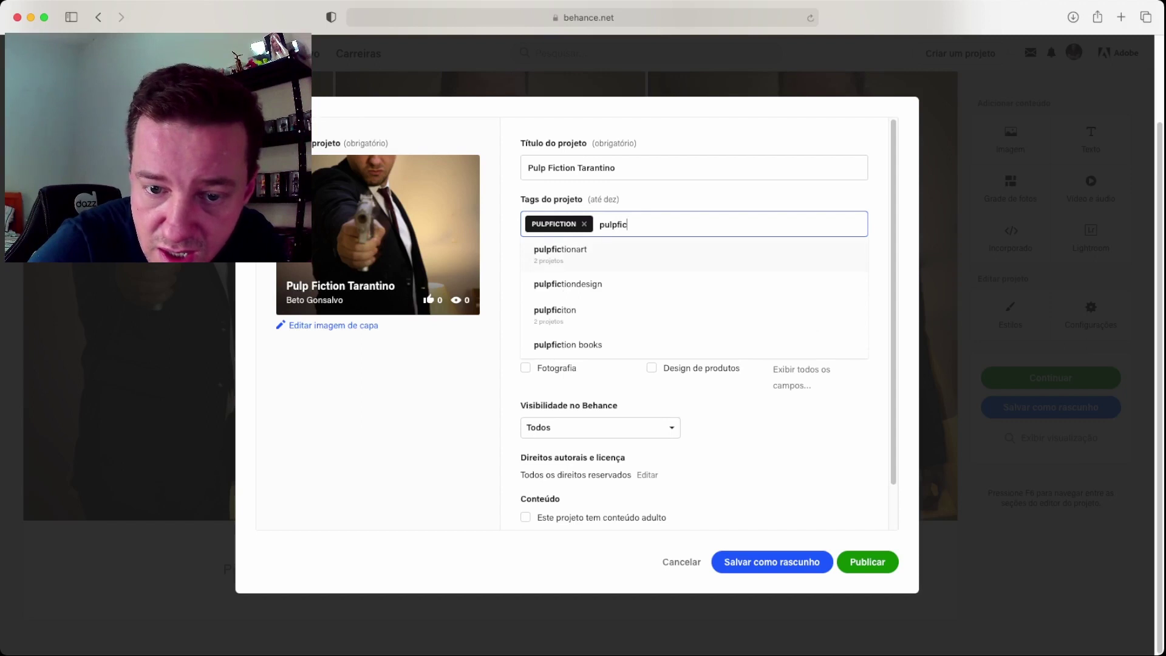
{"action": "key", "text": "Return"}
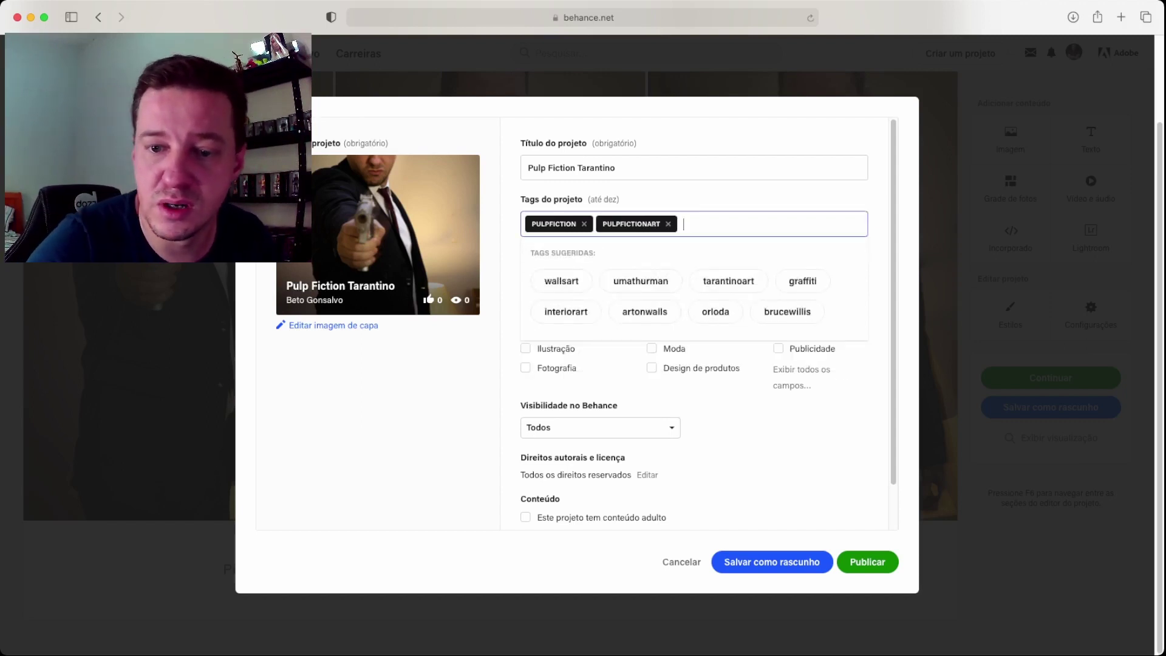
{"action": "left_click", "coordinate": [728, 280]}
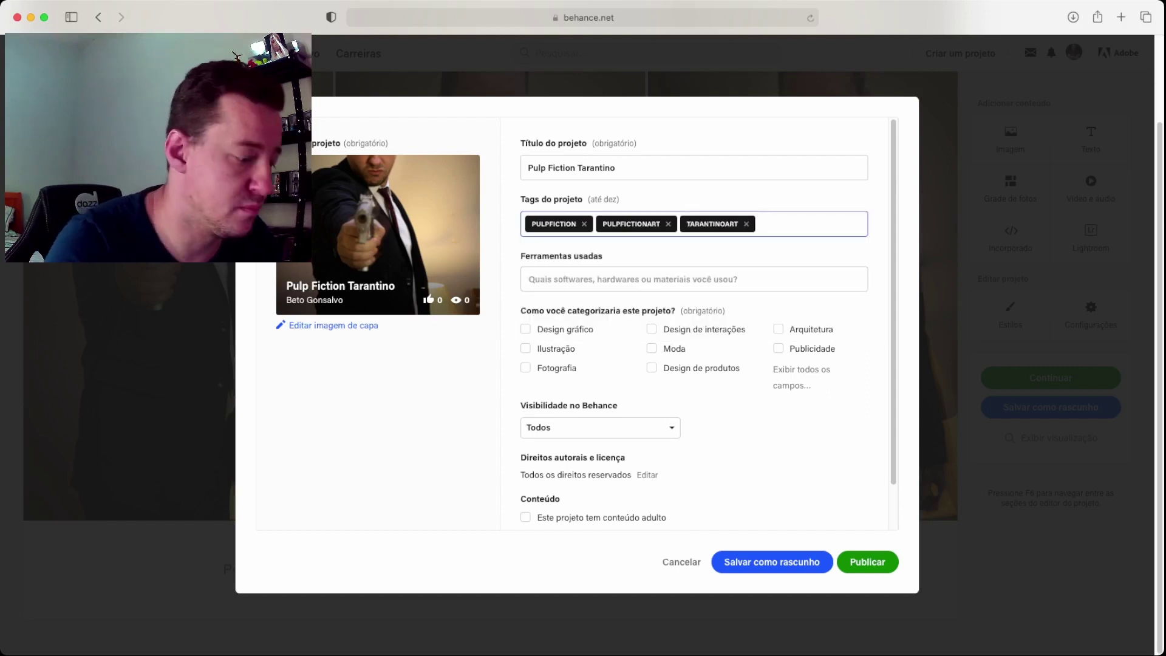
Add the tags "tarantino", "film", "cinematography" and "photography" to the project.
{"action": "type", "text": "taran"}
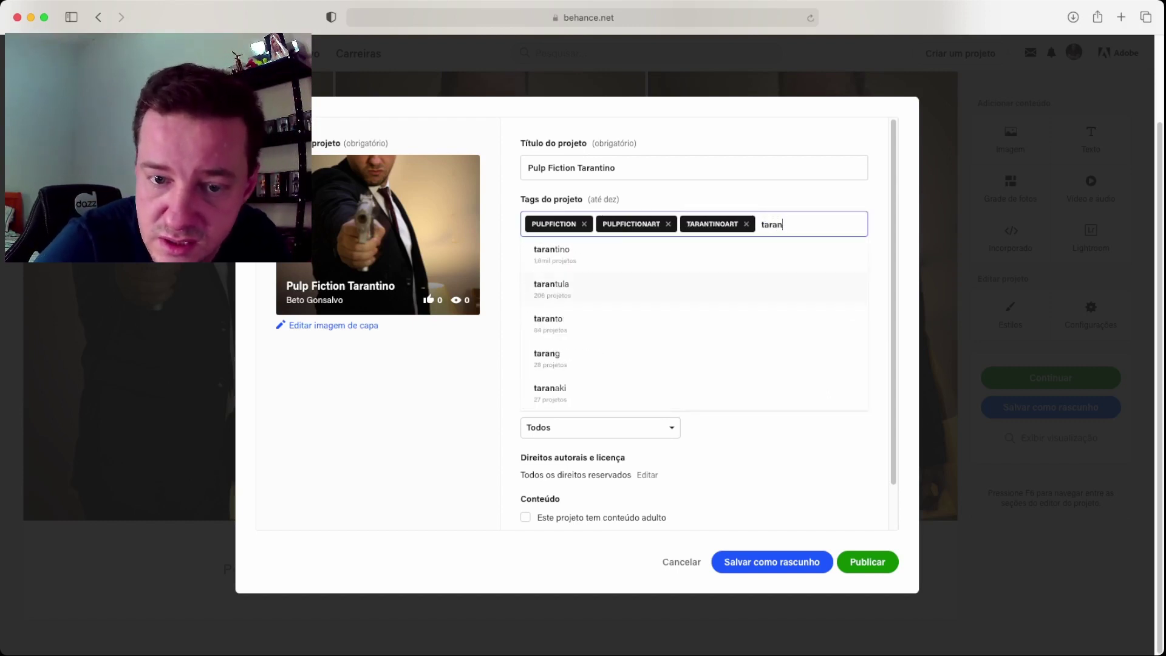
{"action": "key", "text": "Return"}
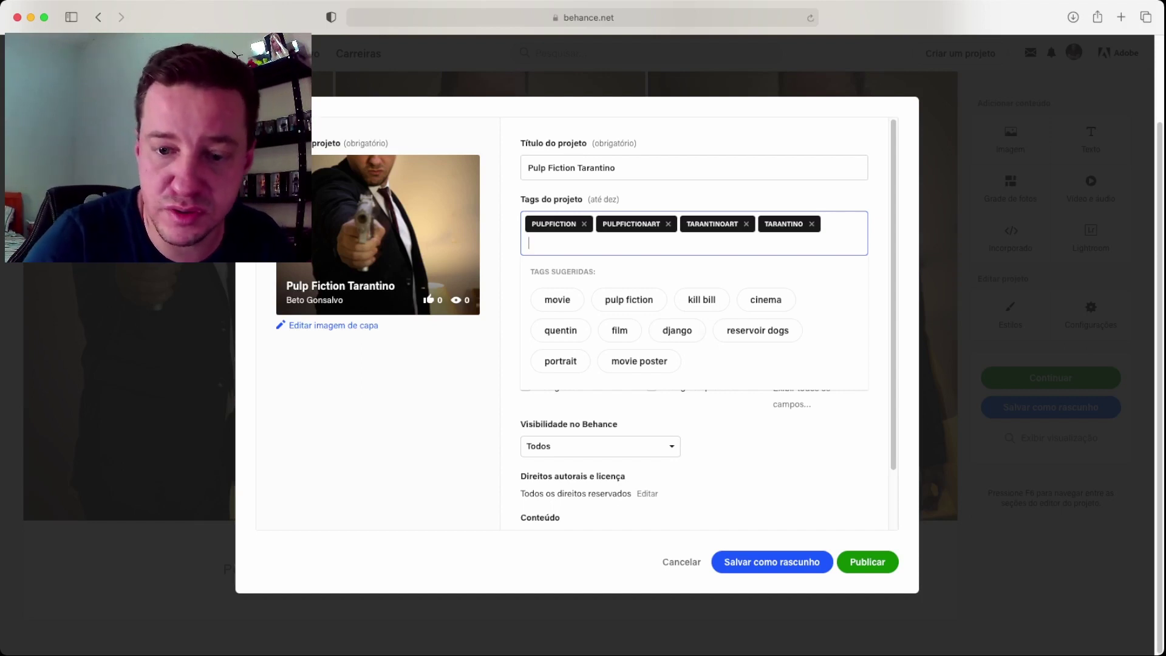
{"action": "left_click", "coordinate": [619, 329]}
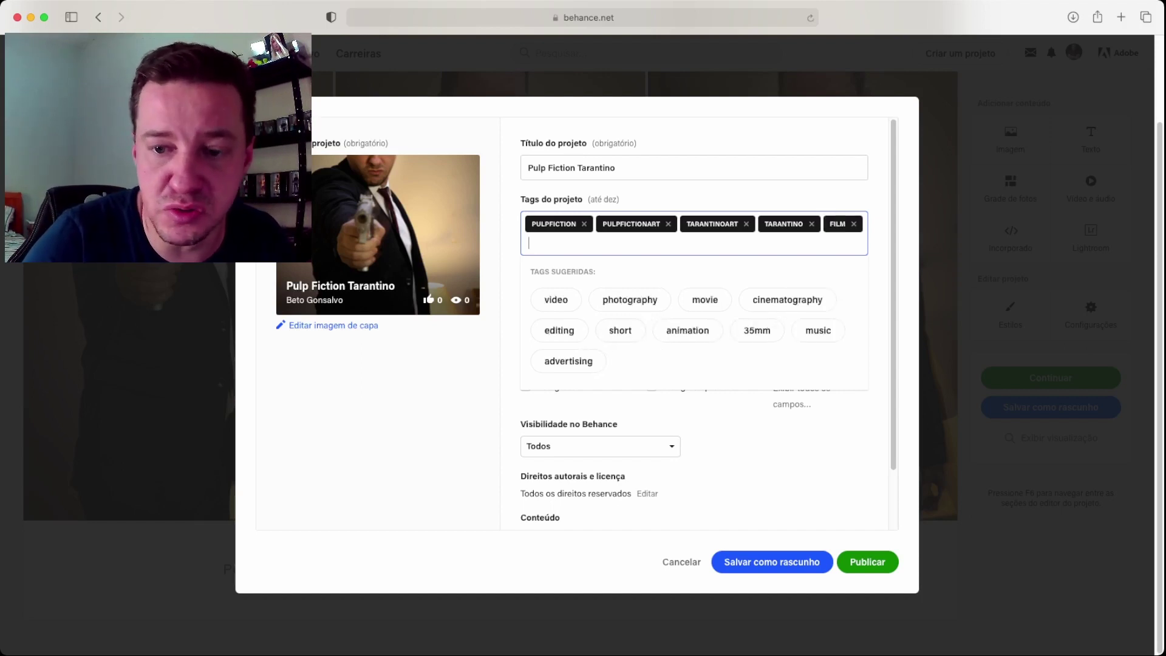
{"action": "left_click", "coordinate": [787, 299]}
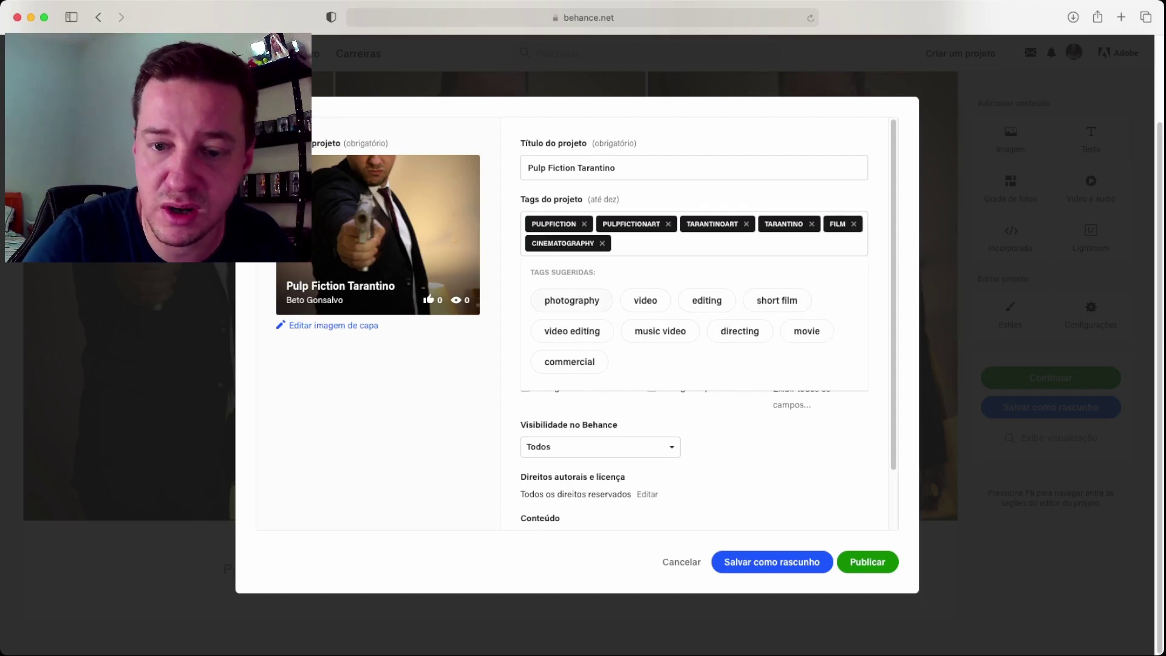
{"action": "left_click", "coordinate": [601, 300]}
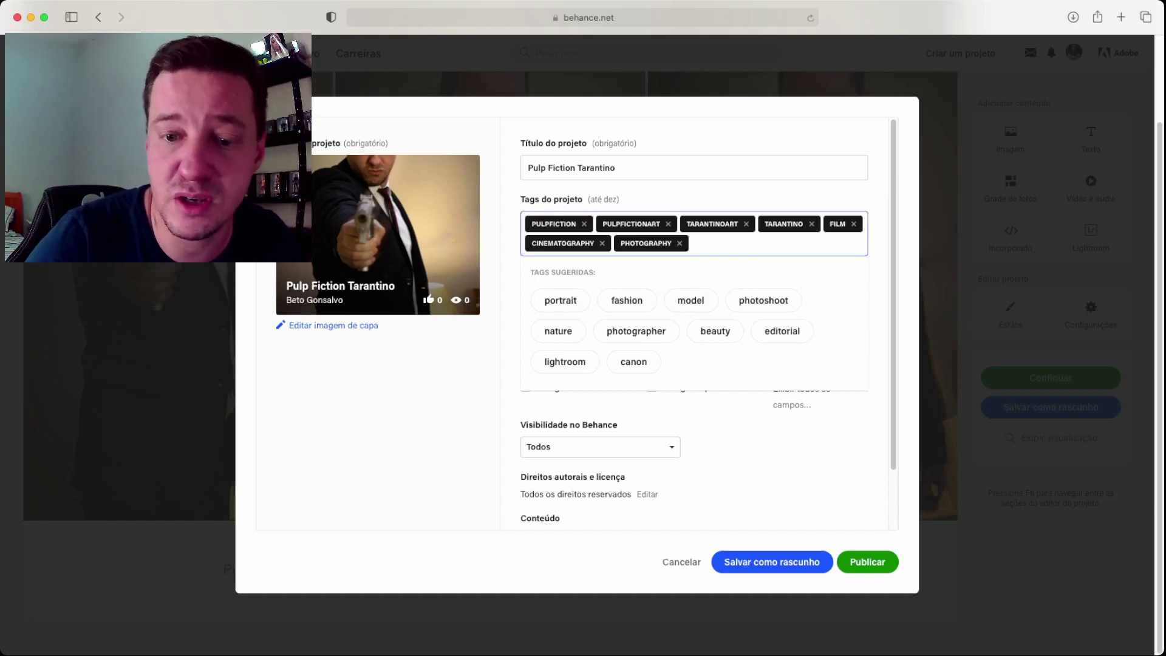
Complete the project tags with the suggested "lightroom", "canon" and "portrait".
{"action": "left_click", "coordinate": [564, 361]}
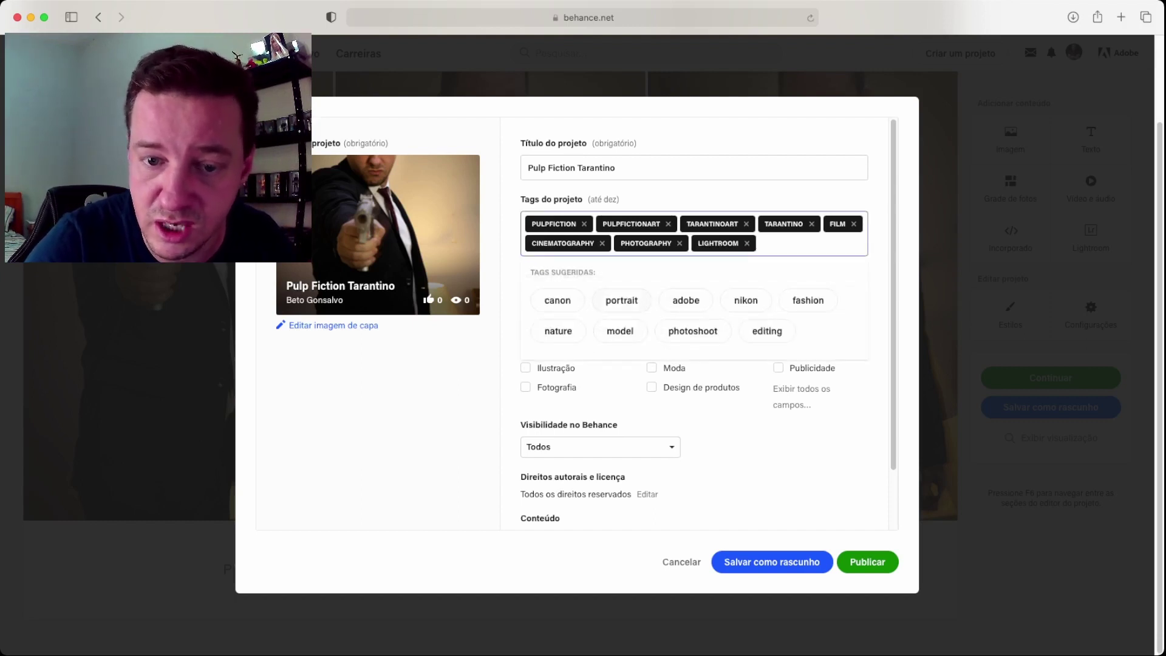
{"action": "left_click", "coordinate": [558, 300]}
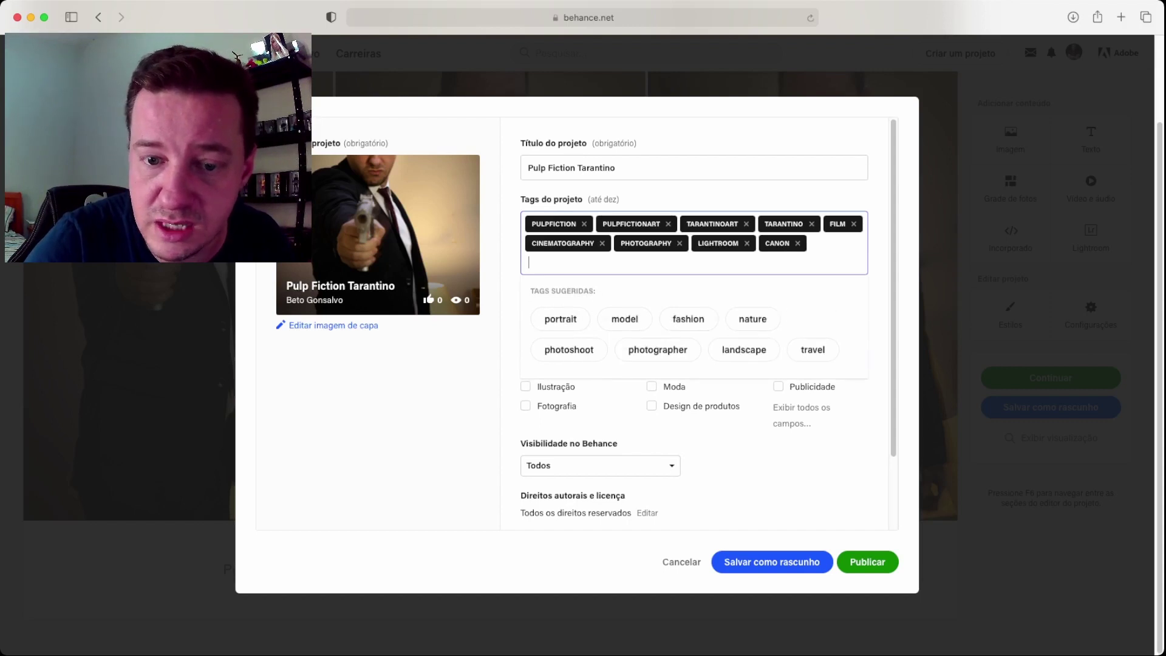
{"action": "left_click", "coordinate": [561, 319]}
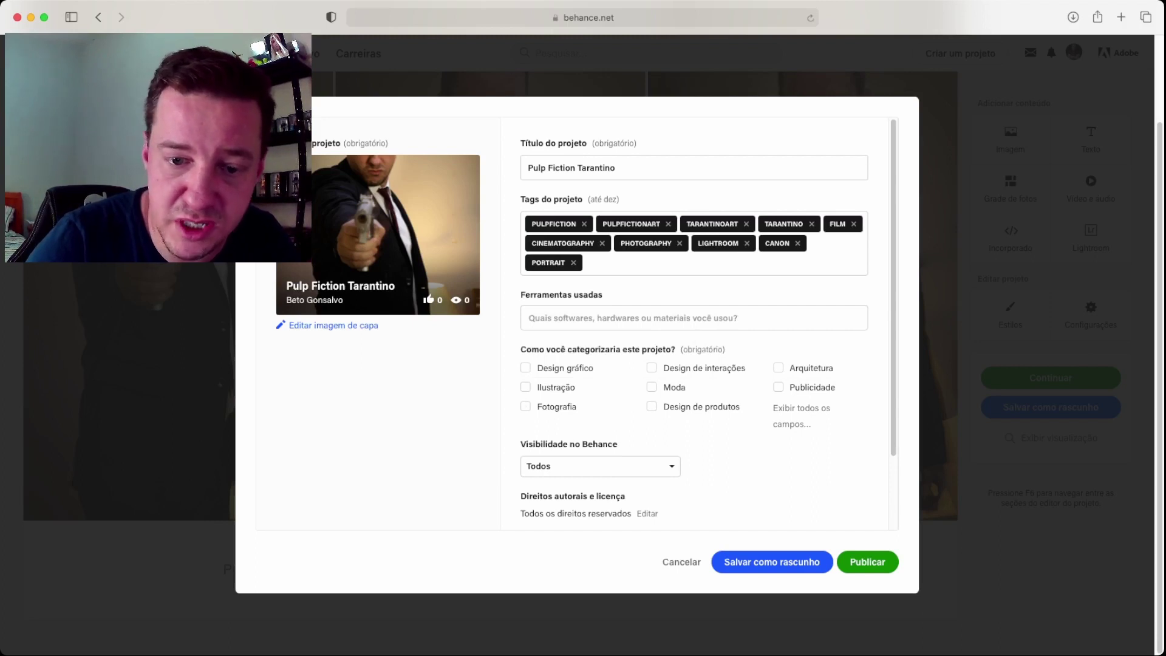
Categorize the project as Fotografia and keep its Behance visibility set to Todos.
{"action": "left_click", "coordinate": [525, 406]}
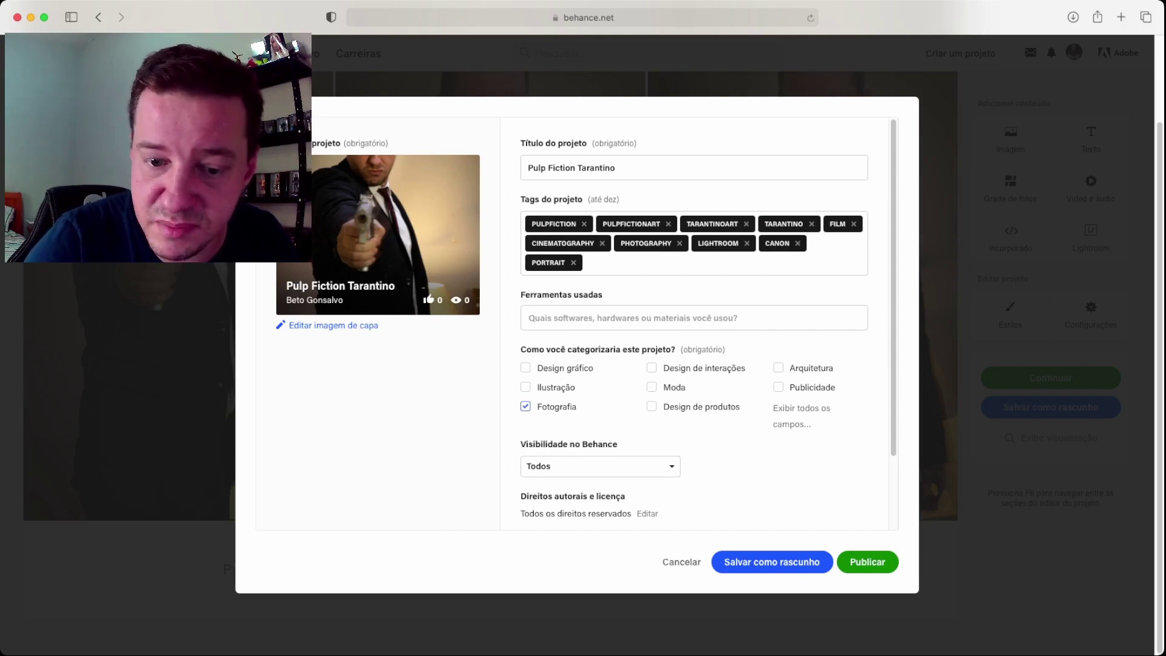
{"action": "left_click", "coordinate": [601, 466]}
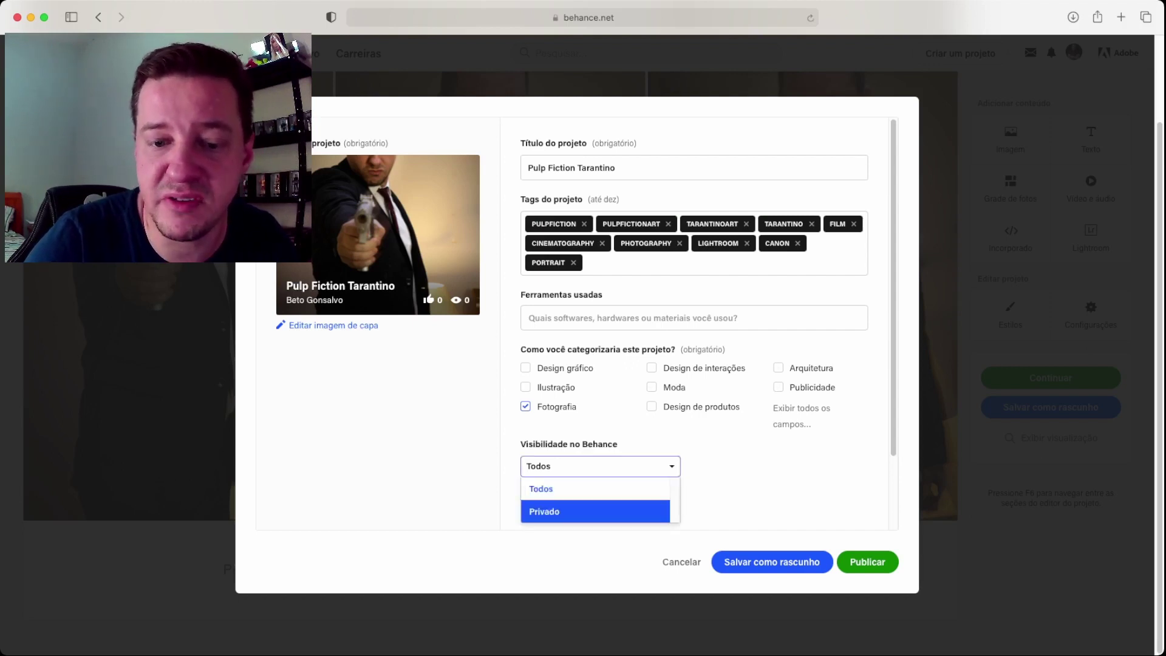
{"action": "key", "text": "Up"}
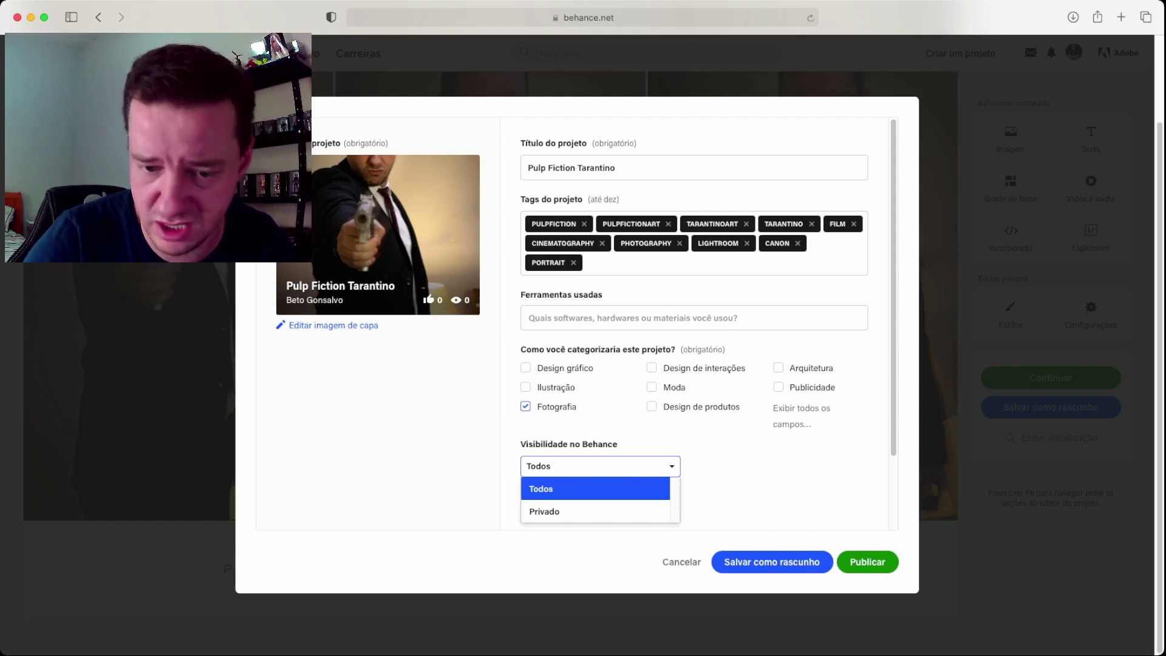
{"action": "key", "text": "Return"}
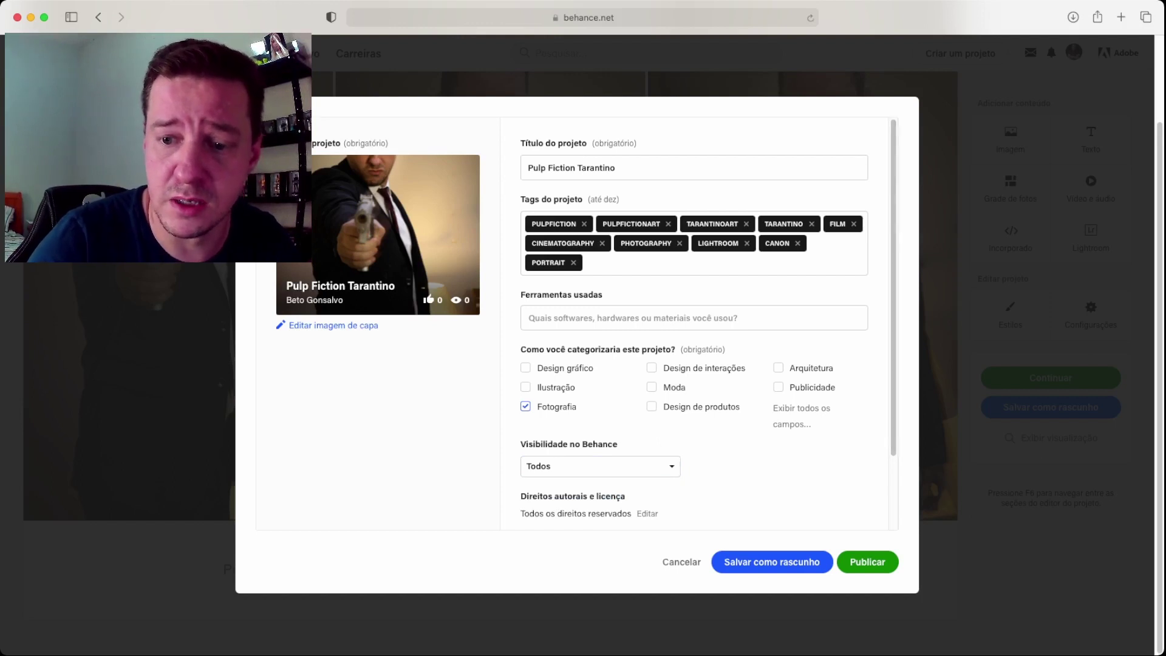
Add Adobe Photoshop Lightroom and Adobe Photoshop to the tools used in the project.
{"action": "scroll", "coordinate": [585, 315], "scroll_direction": "down", "scroll_amount": 3}
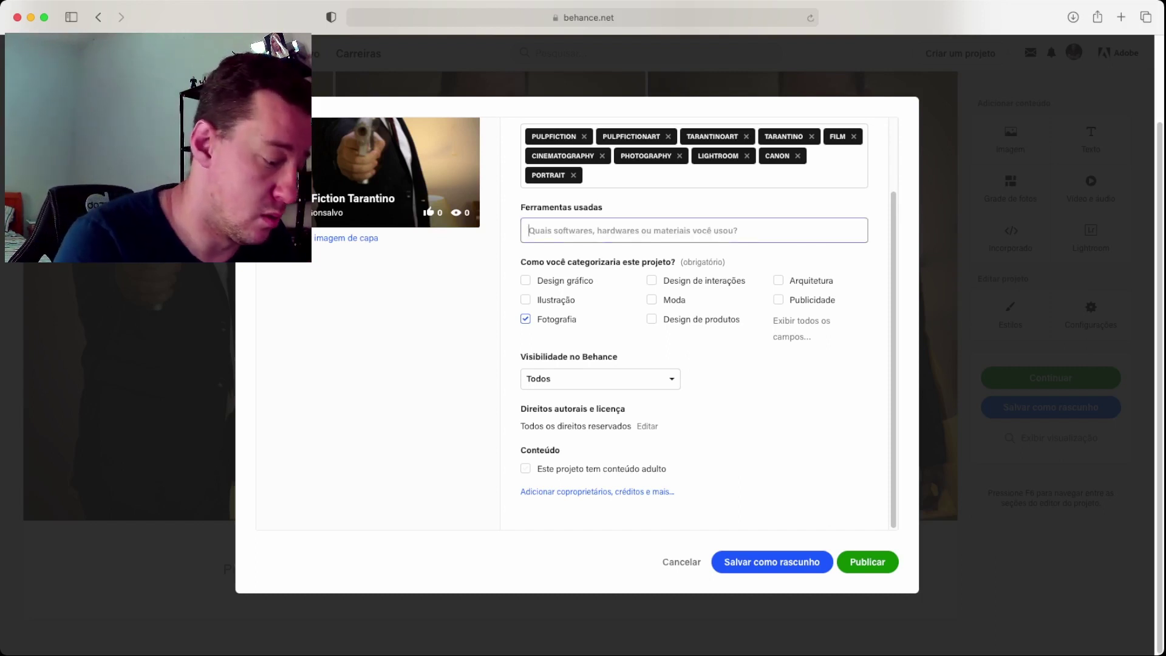
{"action": "type", "text": "li"}
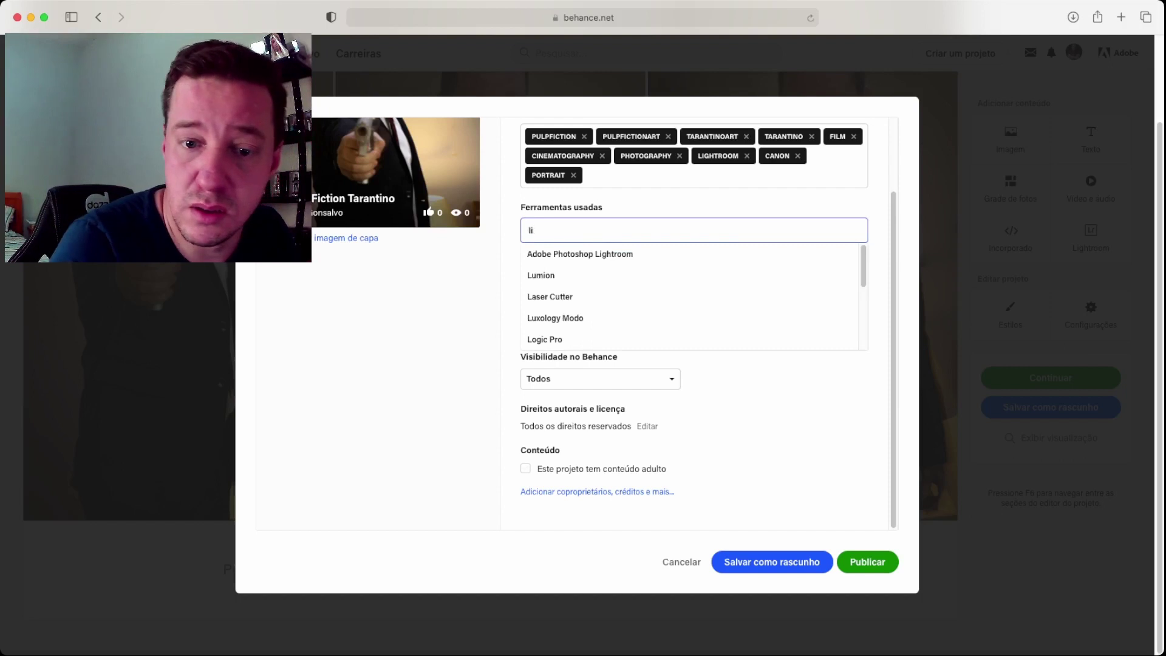
{"action": "type", "text": "t"}
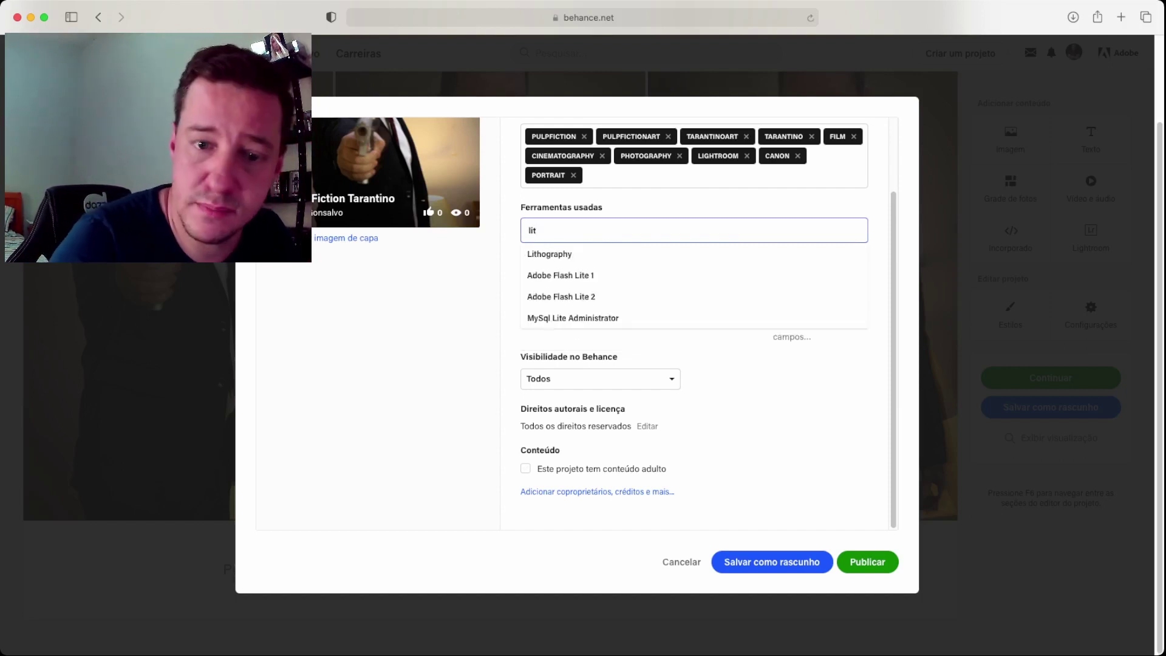
{"action": "key", "text": "BackSpace"}
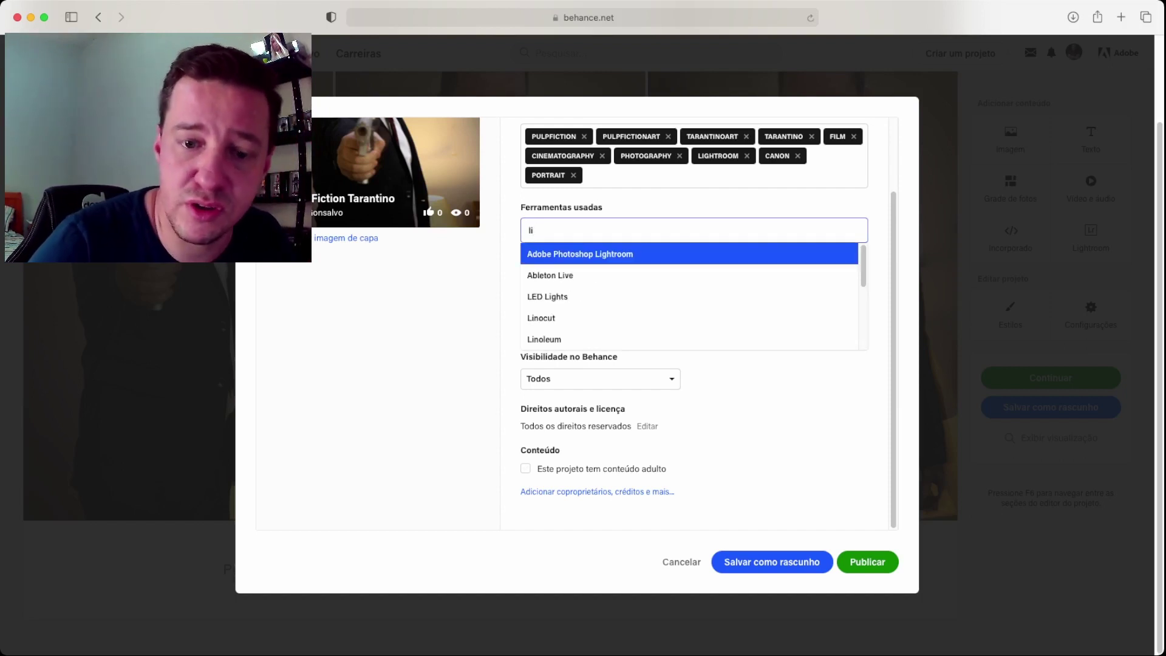
{"action": "key", "text": "Return"}
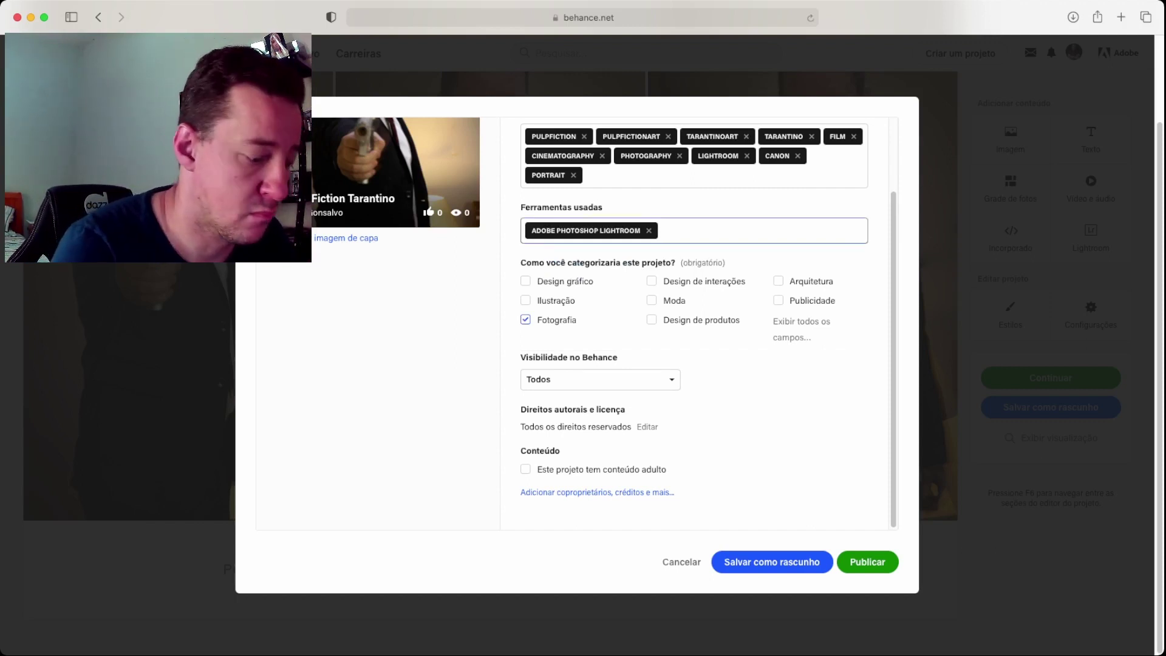
{"action": "type", "text": "ado"}
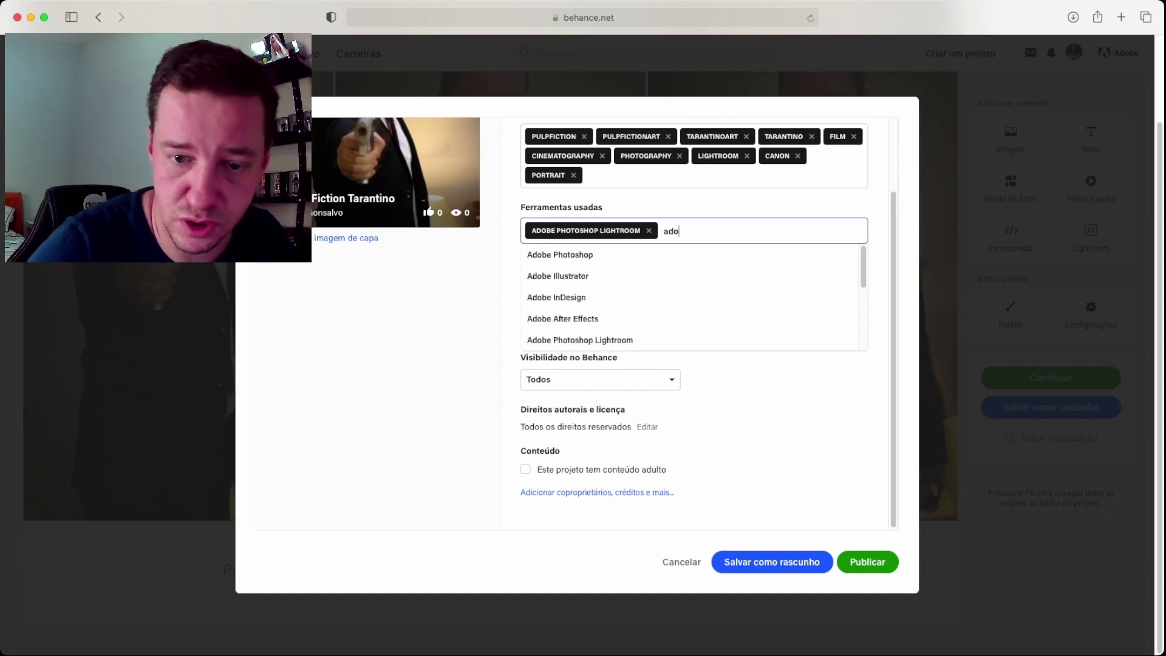
{"action": "key", "text": "Down"}
{"action": "key", "text": "Return"}
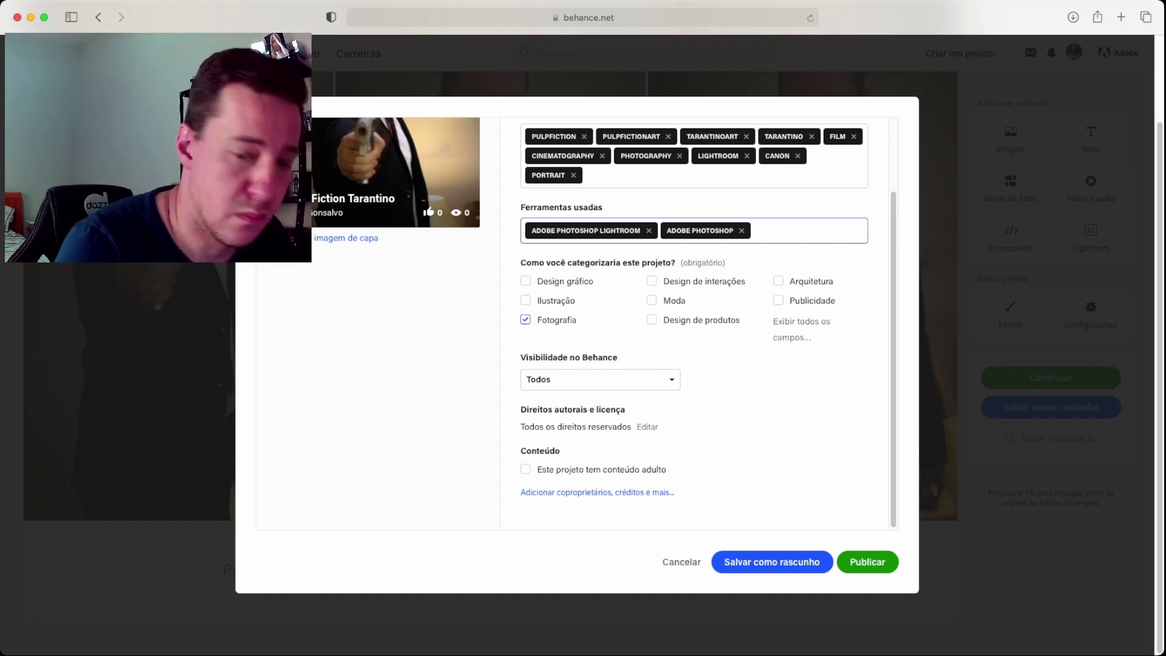
Enter "Canon EOS RP" as a new custom tool in the project's list of tools used.
{"action": "type", "text": "Canono"}
{"action": "key", "text": "Return"}
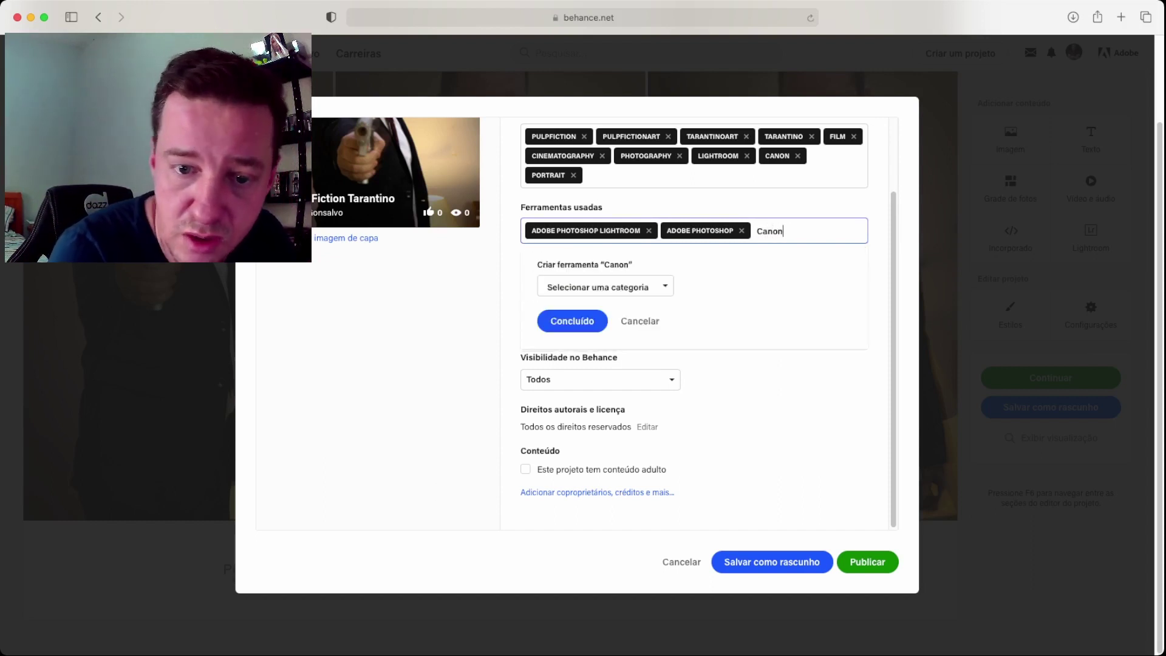
{"action": "type", "text": "EOS"}
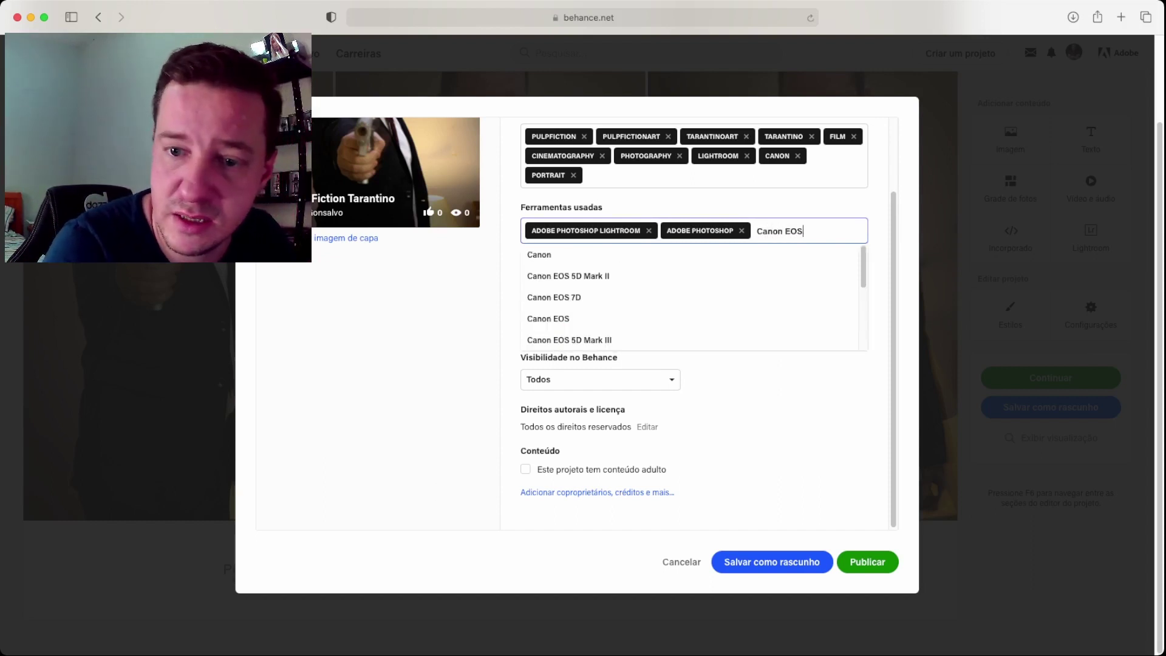
{"action": "type", "text": " RP"}
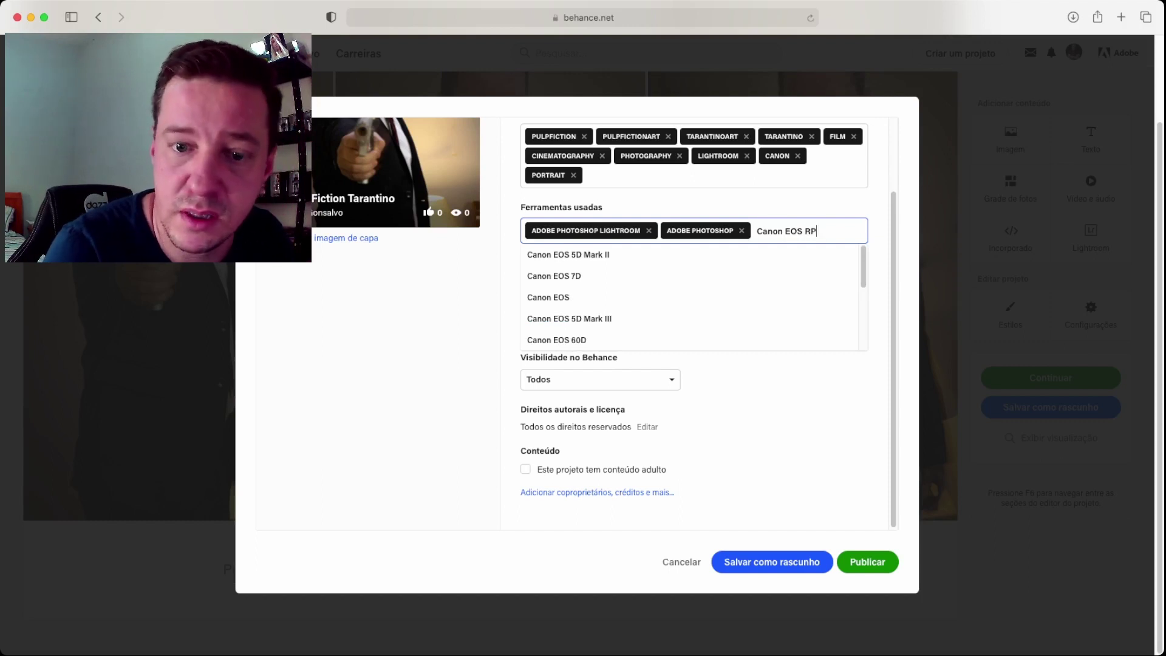
{"action": "key", "text": "Return"}
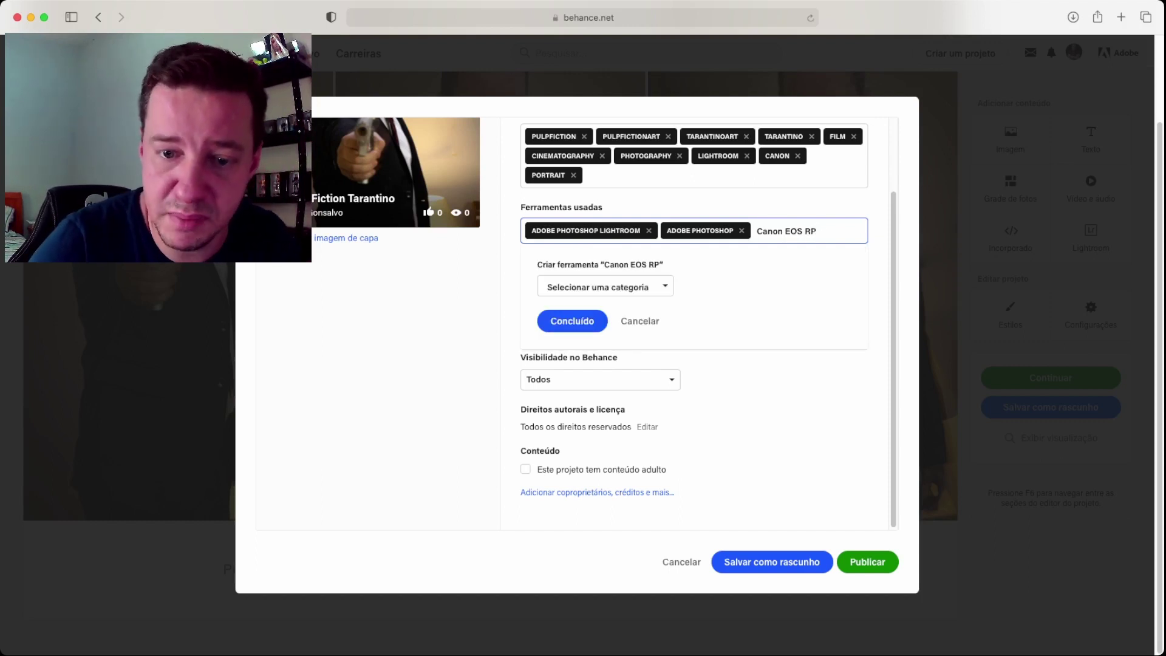
Assign the Hardware category to the new Canon EOS RP tool and finish creating it.
{"action": "left_click", "coordinate": [601, 287]}
{"action": "key", "text": "Down"}
{"action": "key", "text": "Down"}
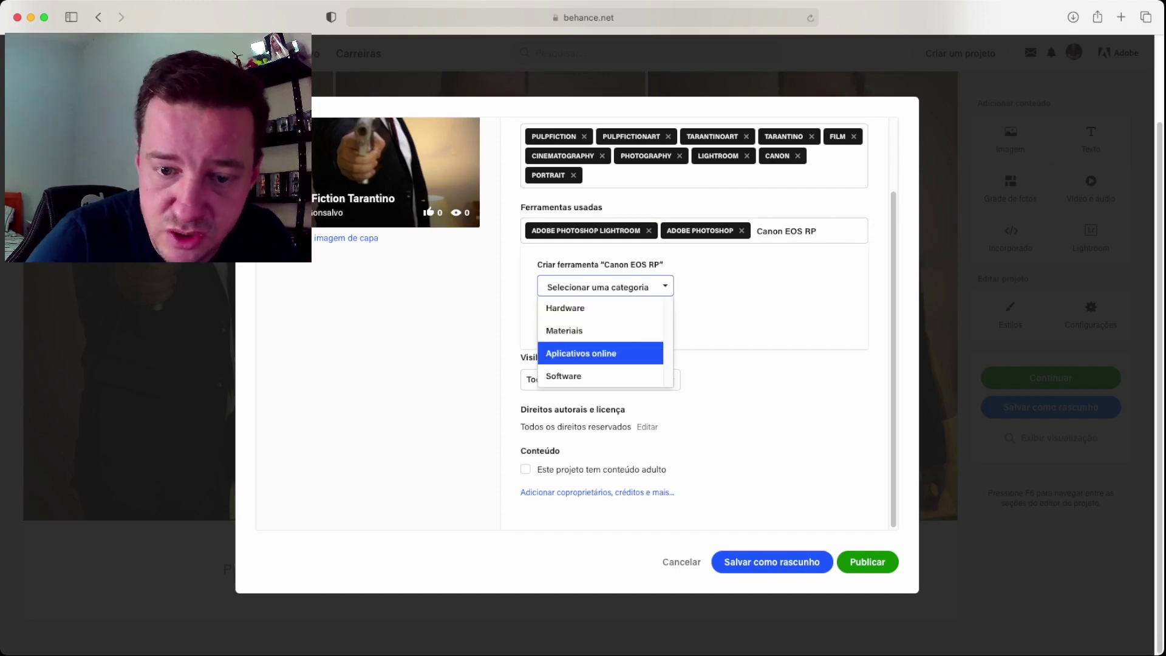
{"action": "key", "text": "Down"}
{"action": "key", "text": "Up"}
{"action": "key", "text": "Up"}
{"action": "key", "text": "Up"}
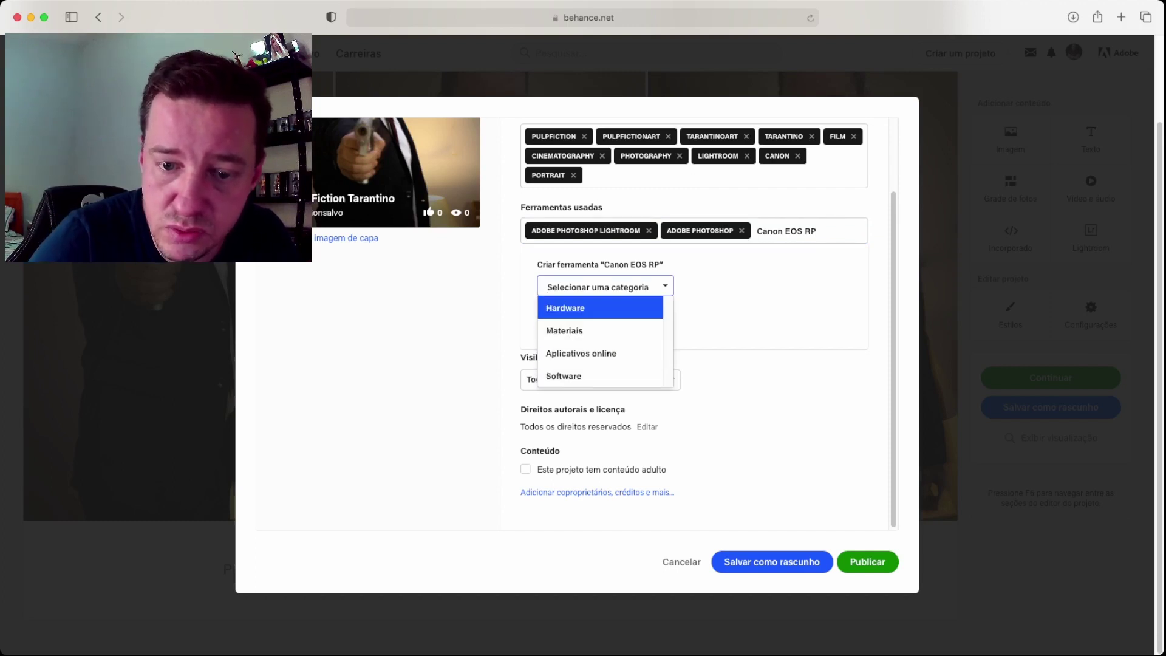
{"action": "key", "text": "Down"}
{"action": "key", "text": "Up"}
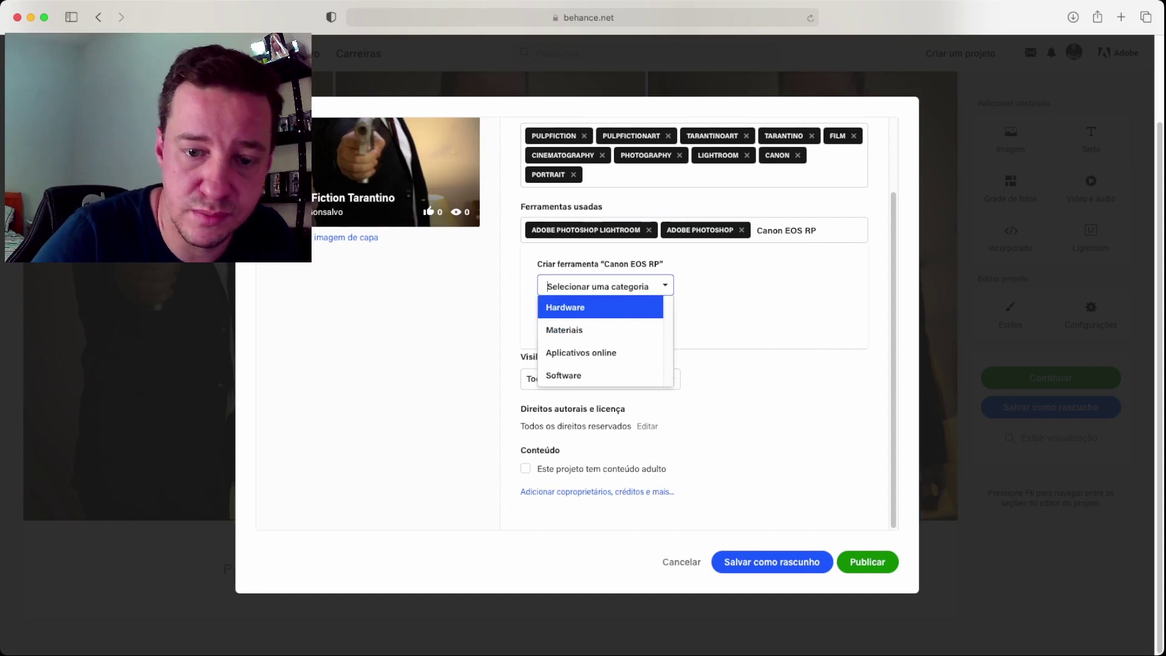
{"action": "key", "text": "Return"}
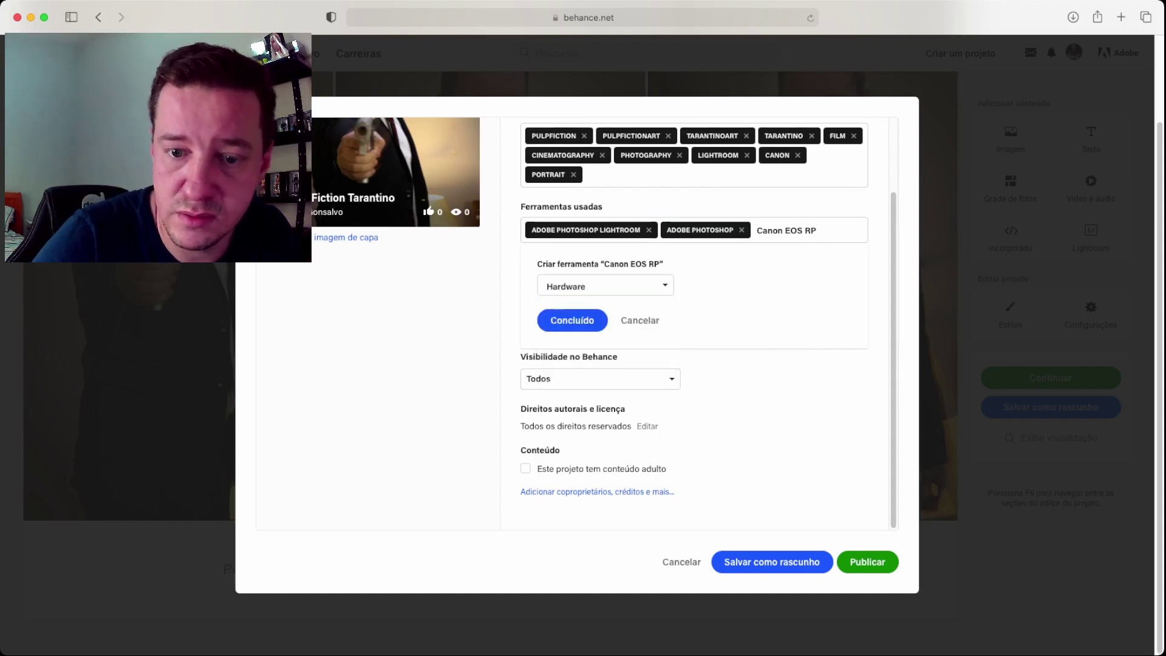
{"action": "key", "text": "Tab"}
{"action": "key", "text": "Return"}
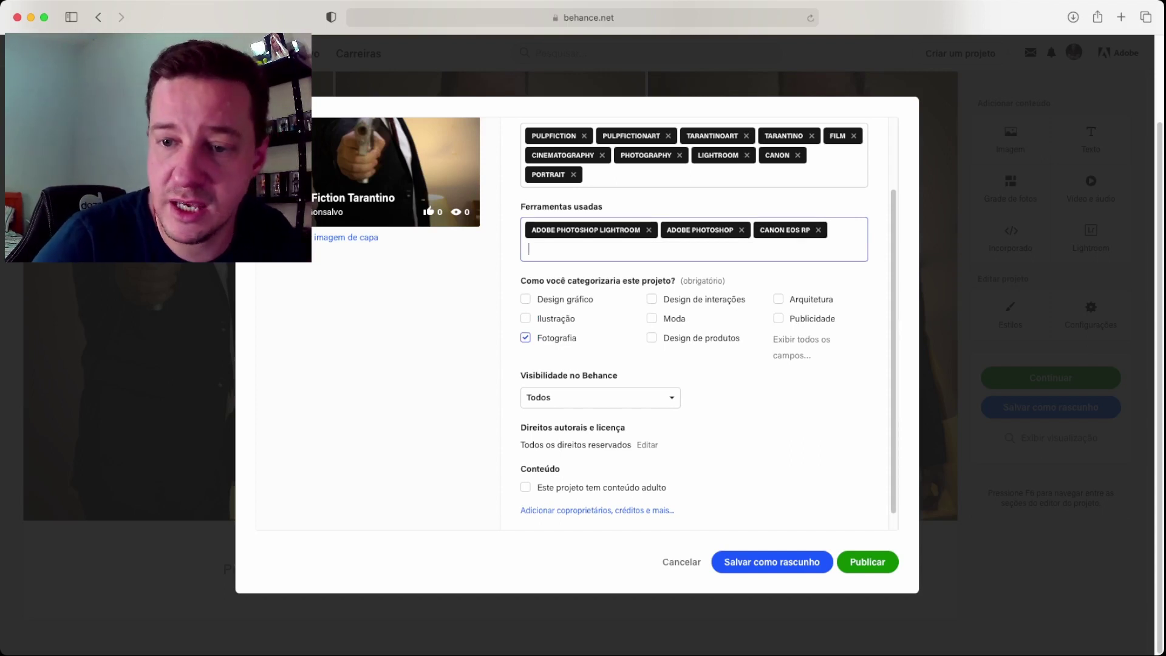
Publish the project and dismiss the prompt to promote it on social networks.
{"action": "scroll", "coordinate": [607, 322], "scroll_direction": "down", "scroll_amount": 1}
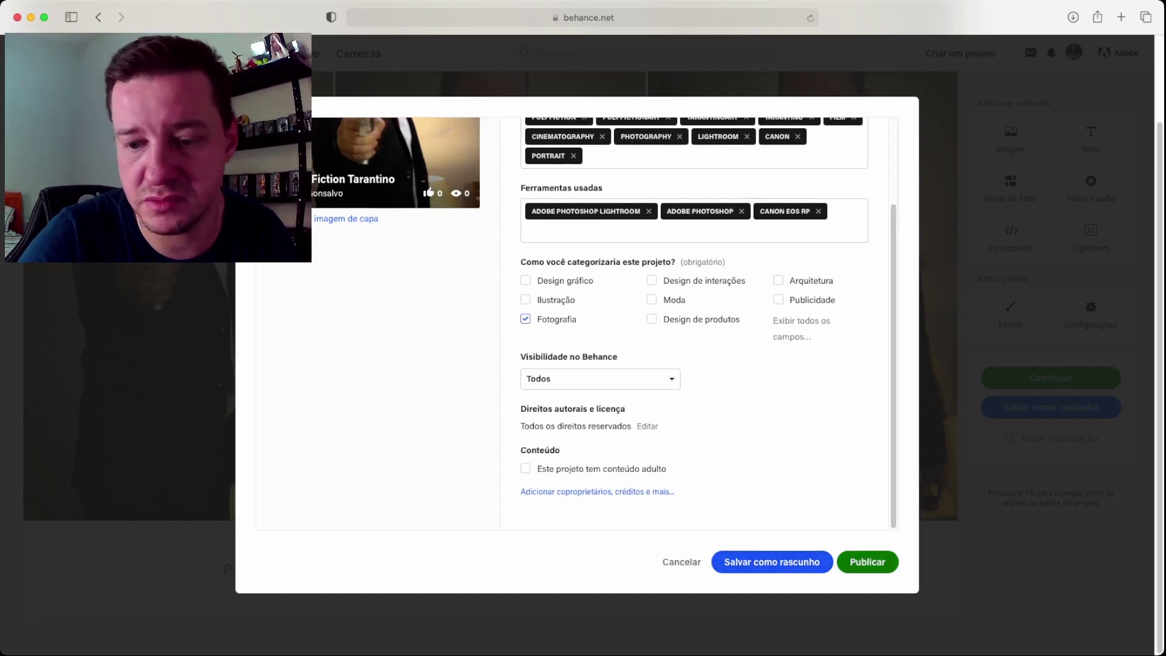
{"action": "left_click", "coordinate": [867, 561]}
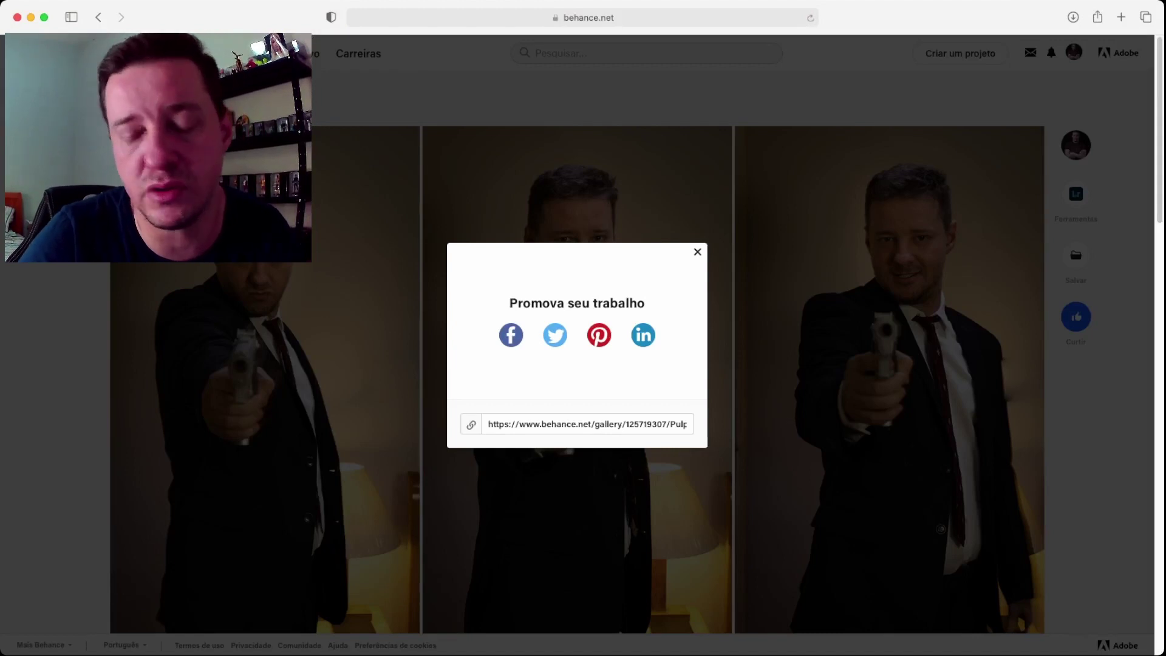
{"action": "key", "text": "Escape"}
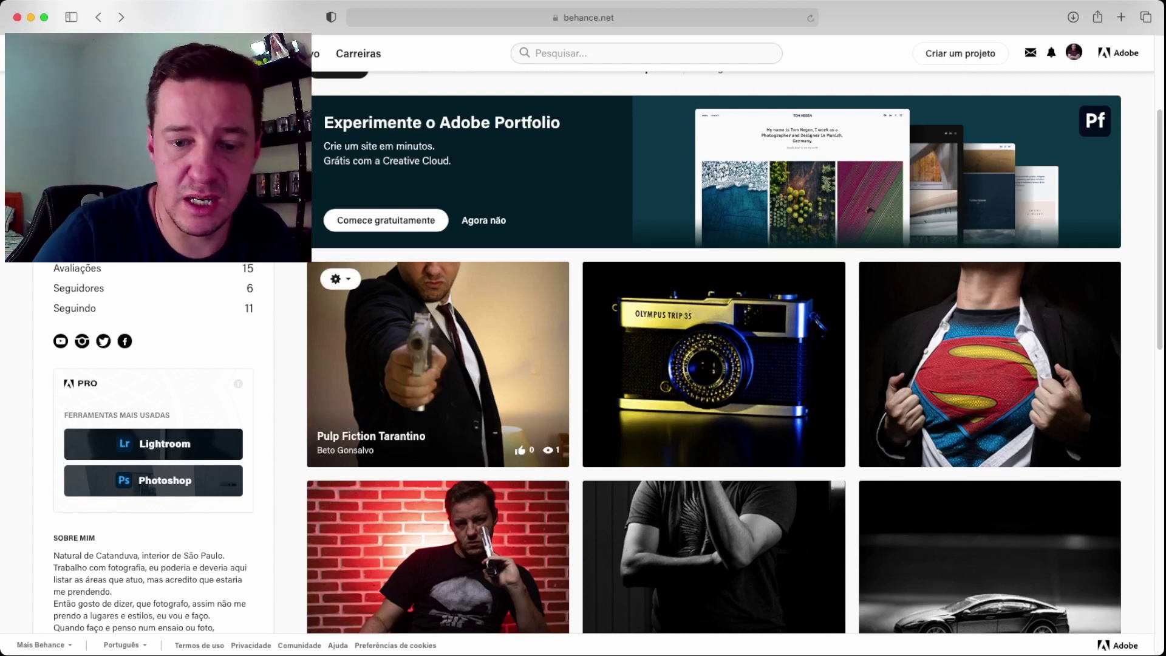
Look through the project covers on the profile and load the Behance home feed.
{"action": "scroll", "coordinate": [437, 364], "scroll_direction": "down", "scroll_amount": 5}
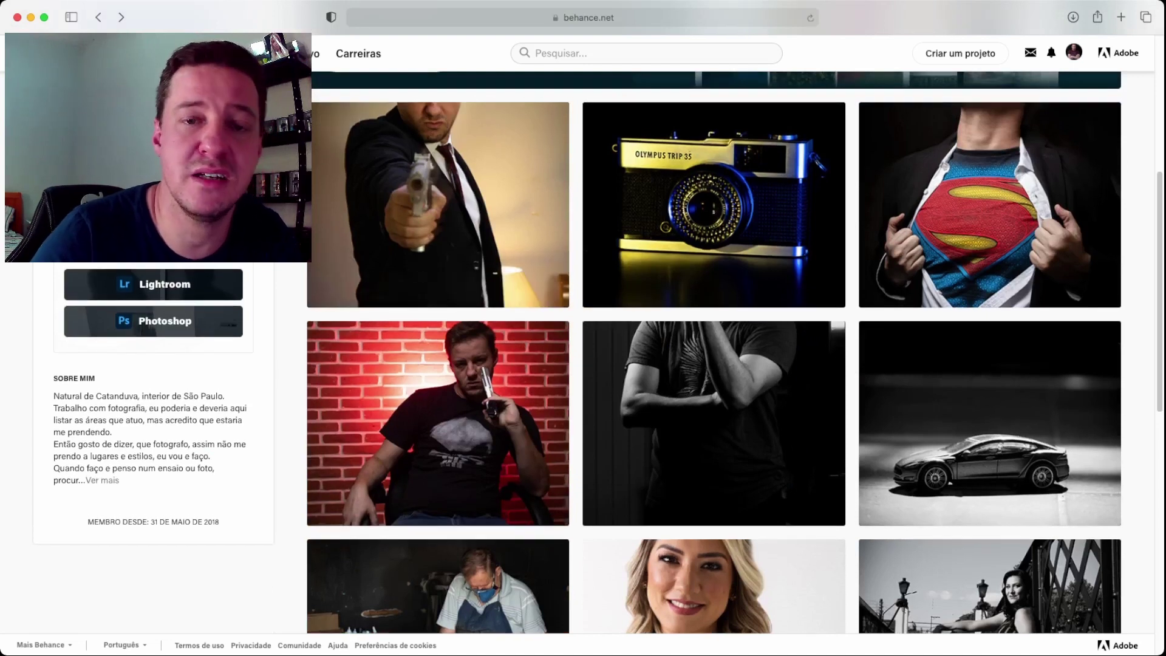
{"action": "key", "text": "super+r"}
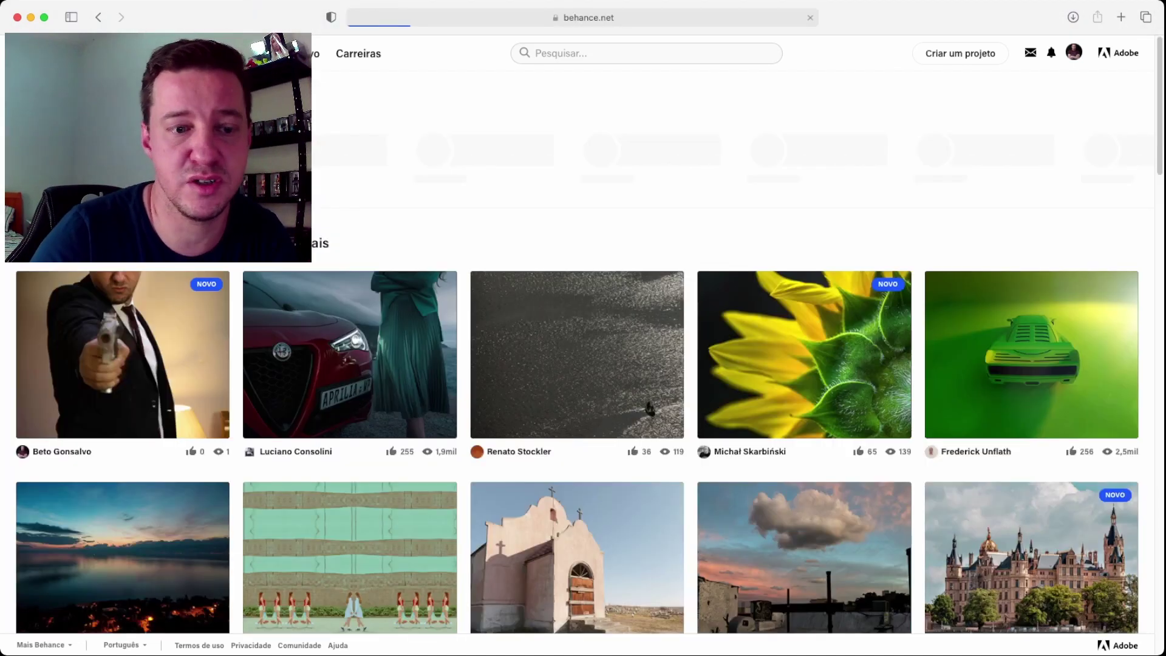